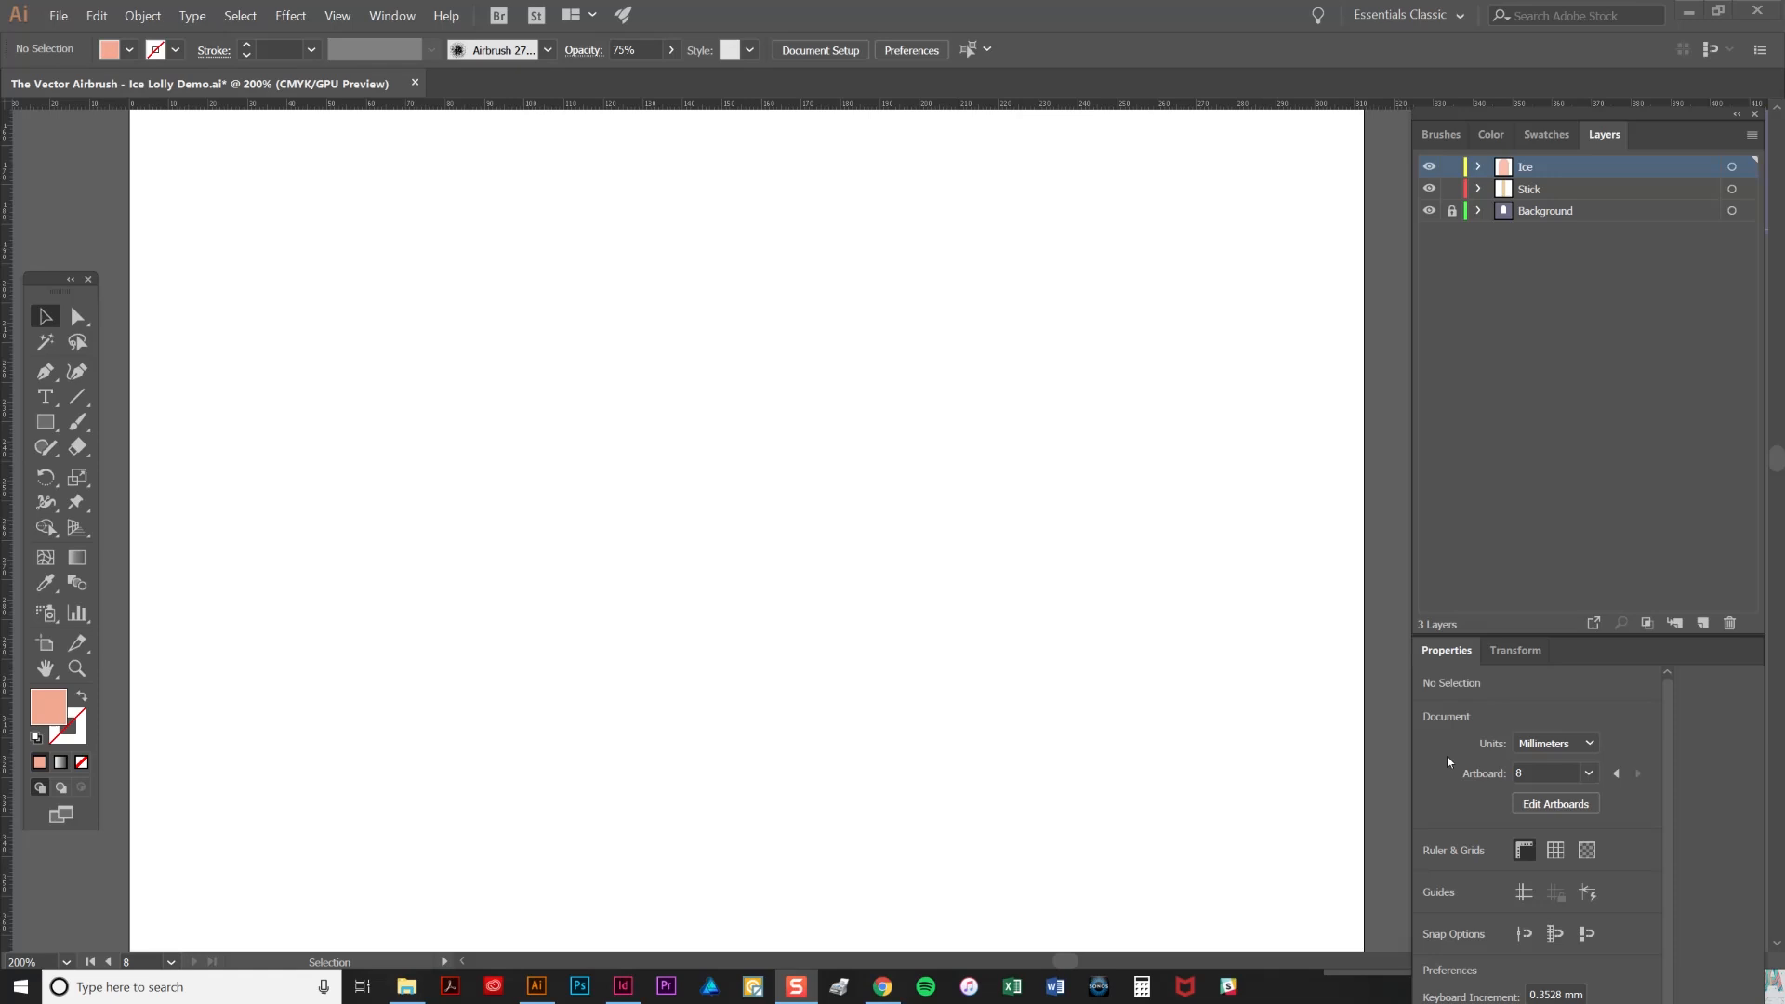
- Paint a wavy Airbrush 18 stroke about 72 mm wide across the blank artboard with the Paintbrush tool
key(F5)
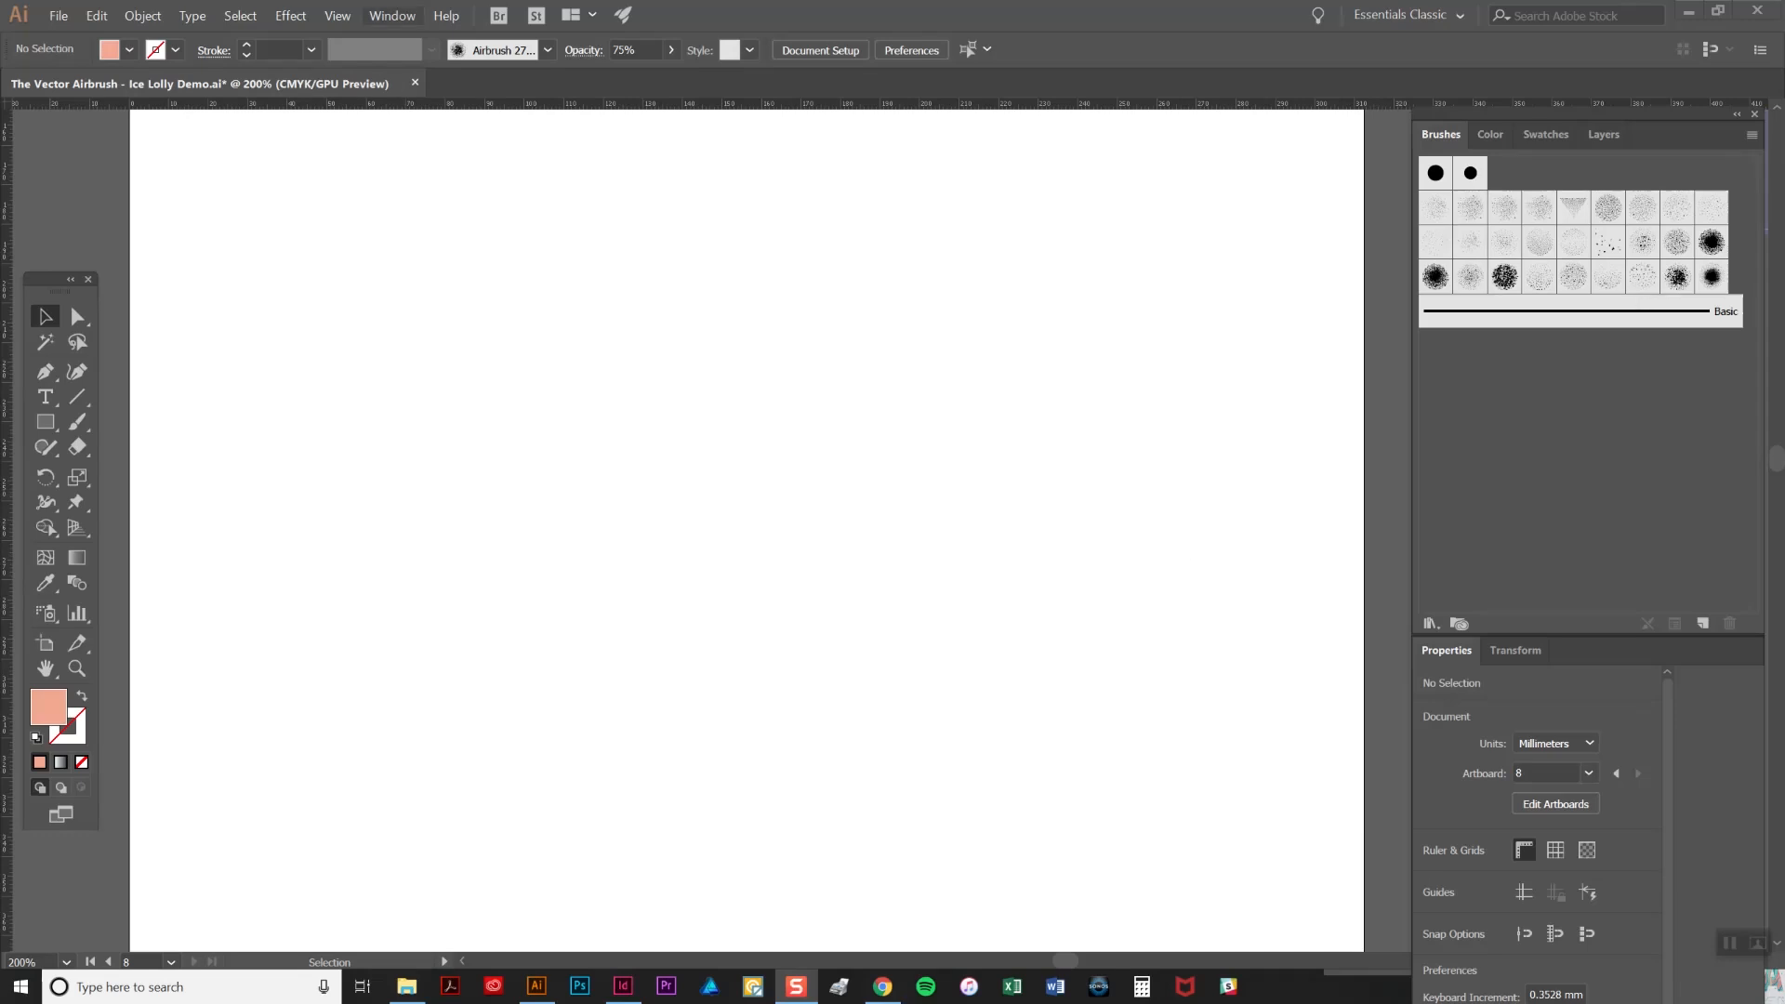
click(402, 9)
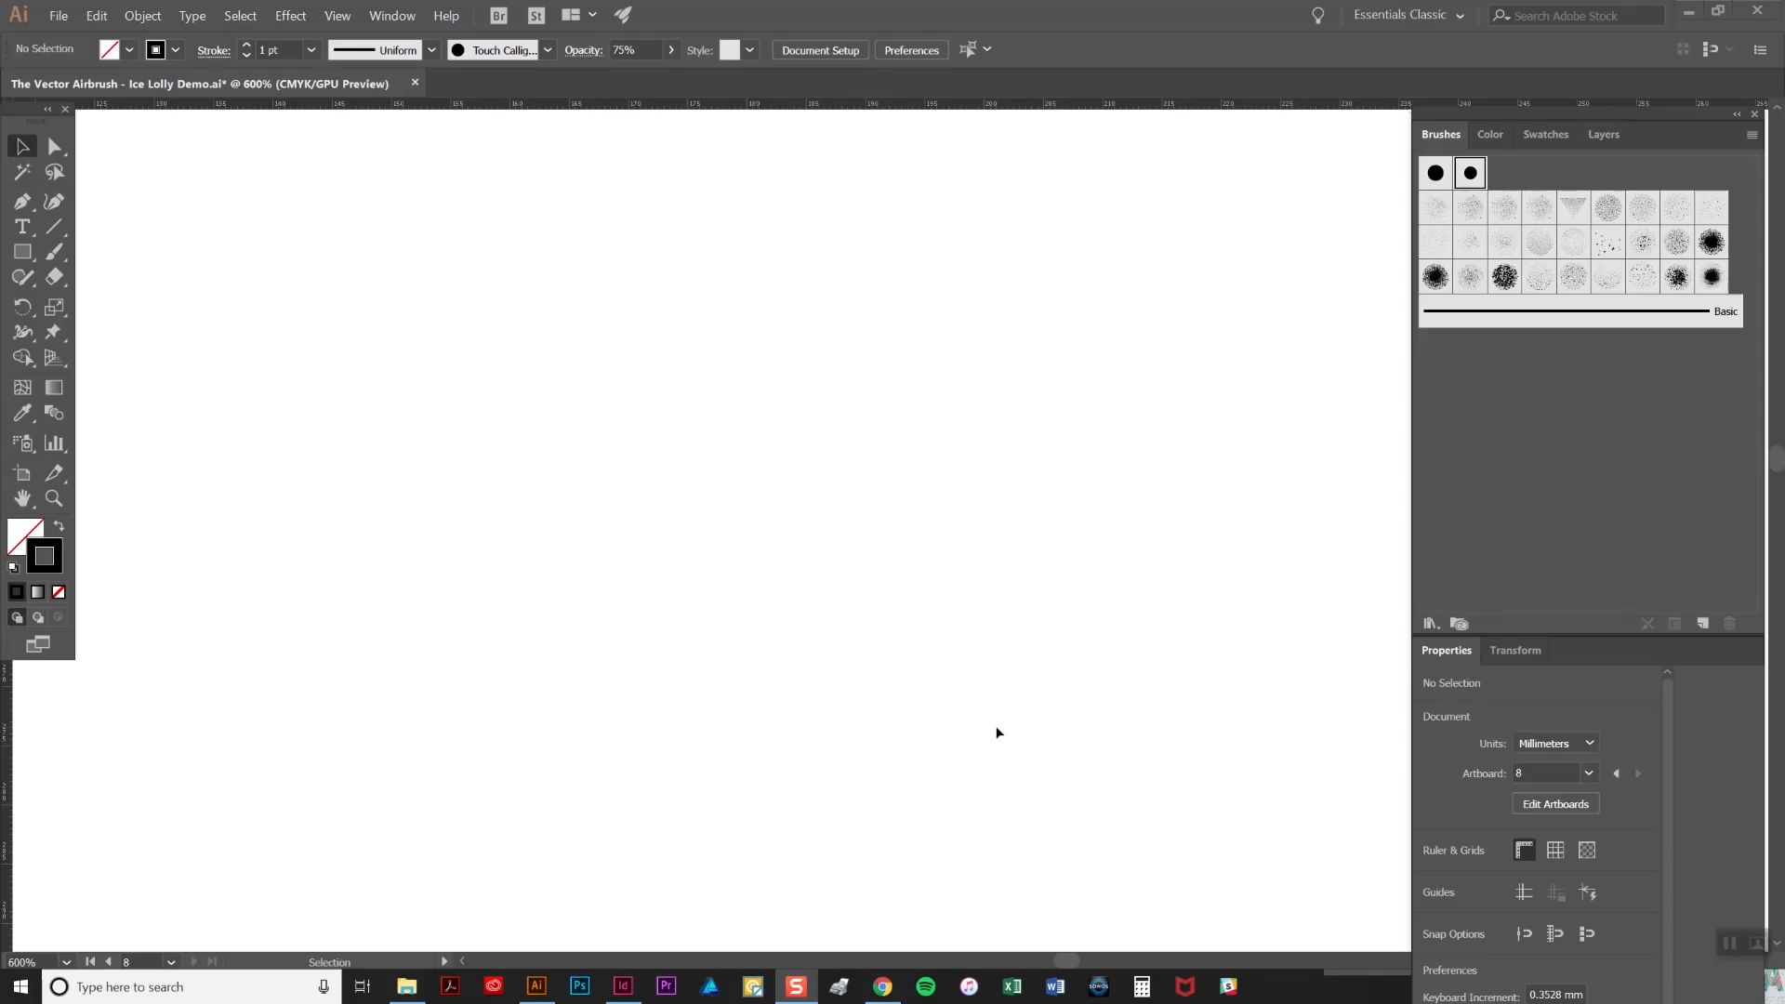
click(1435, 277)
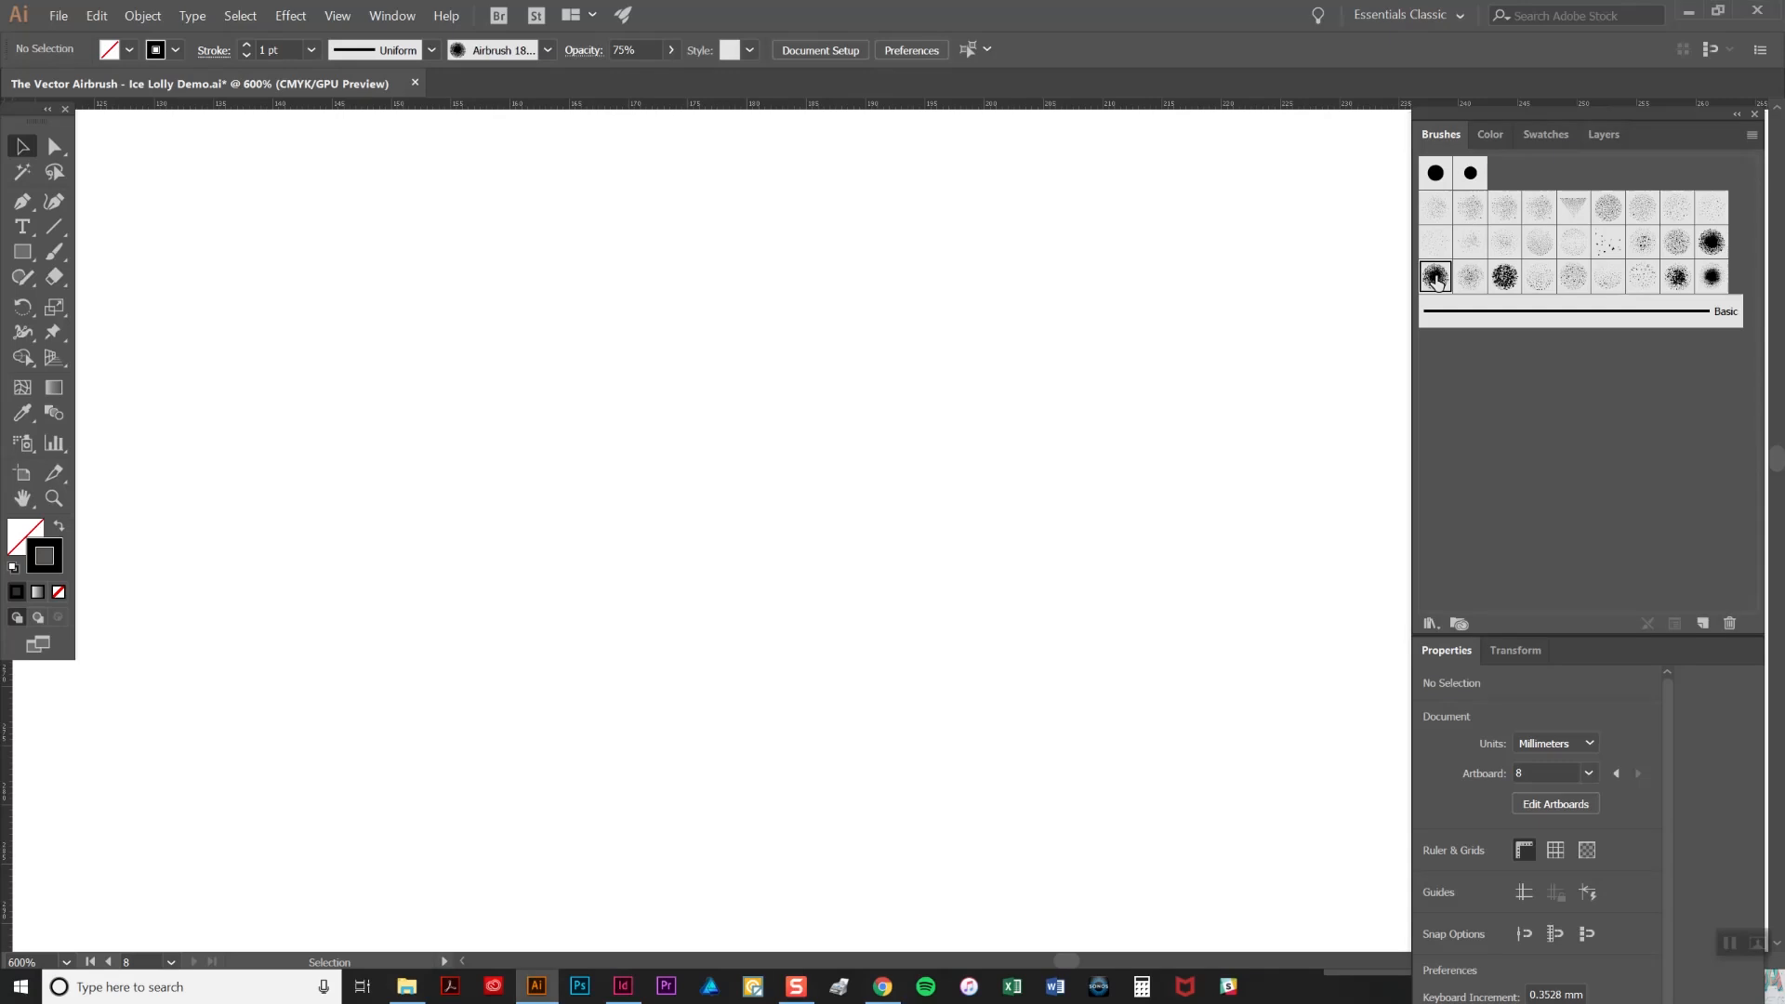
click(54, 253)
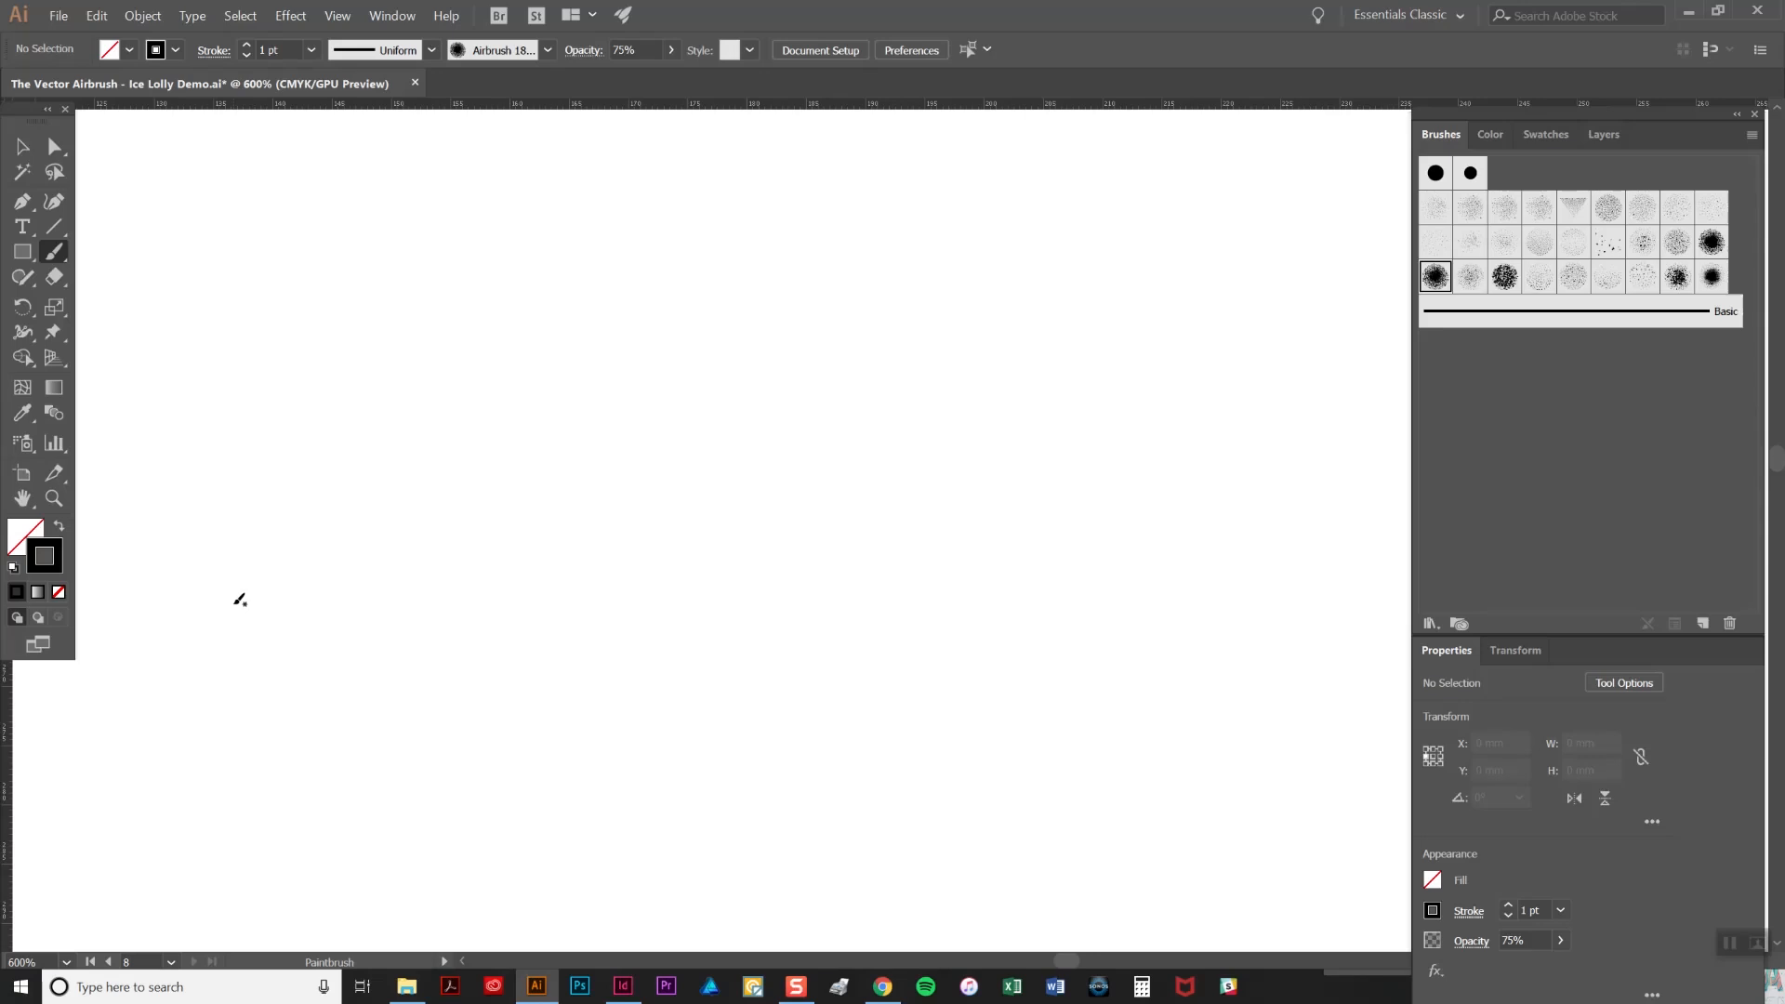
mouse_move(238, 600)
mouse_down()
mouse_move(559, 504)
mouse_move(1093, 587)
mouse_up()
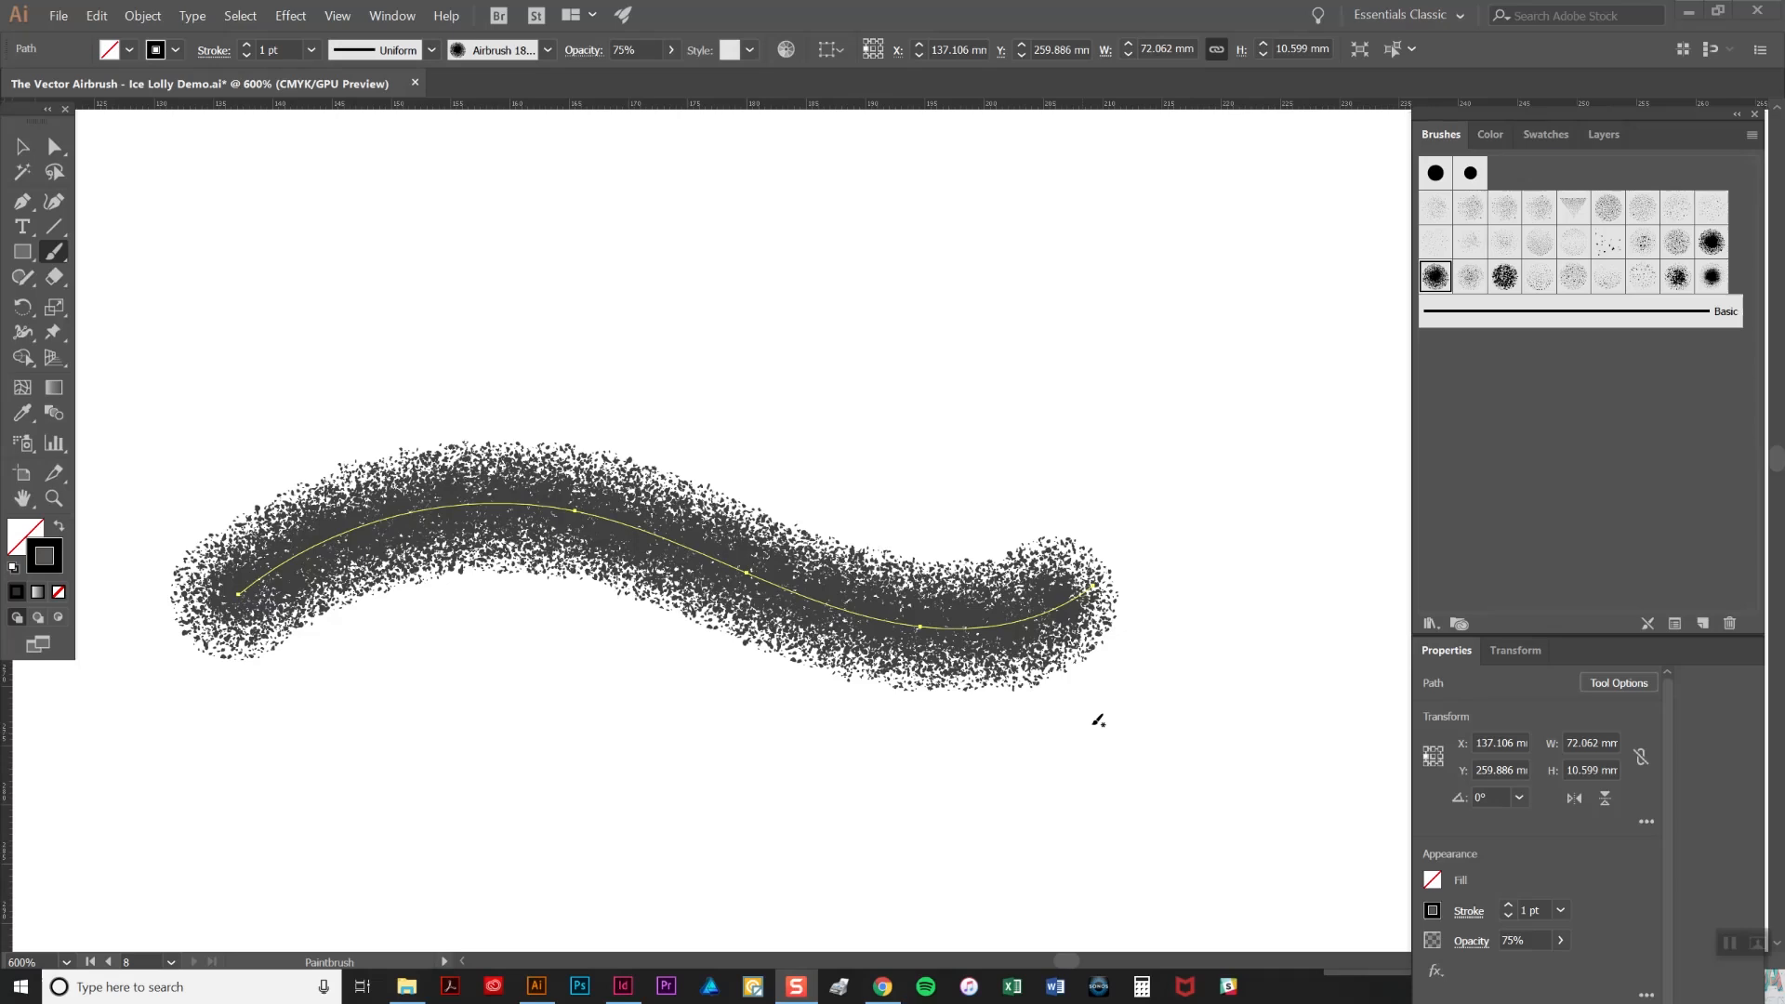
- Extend the wavy path's end anchor outward and upward, and adjust the curve's lower section with the Direct Selection tool
key(a)
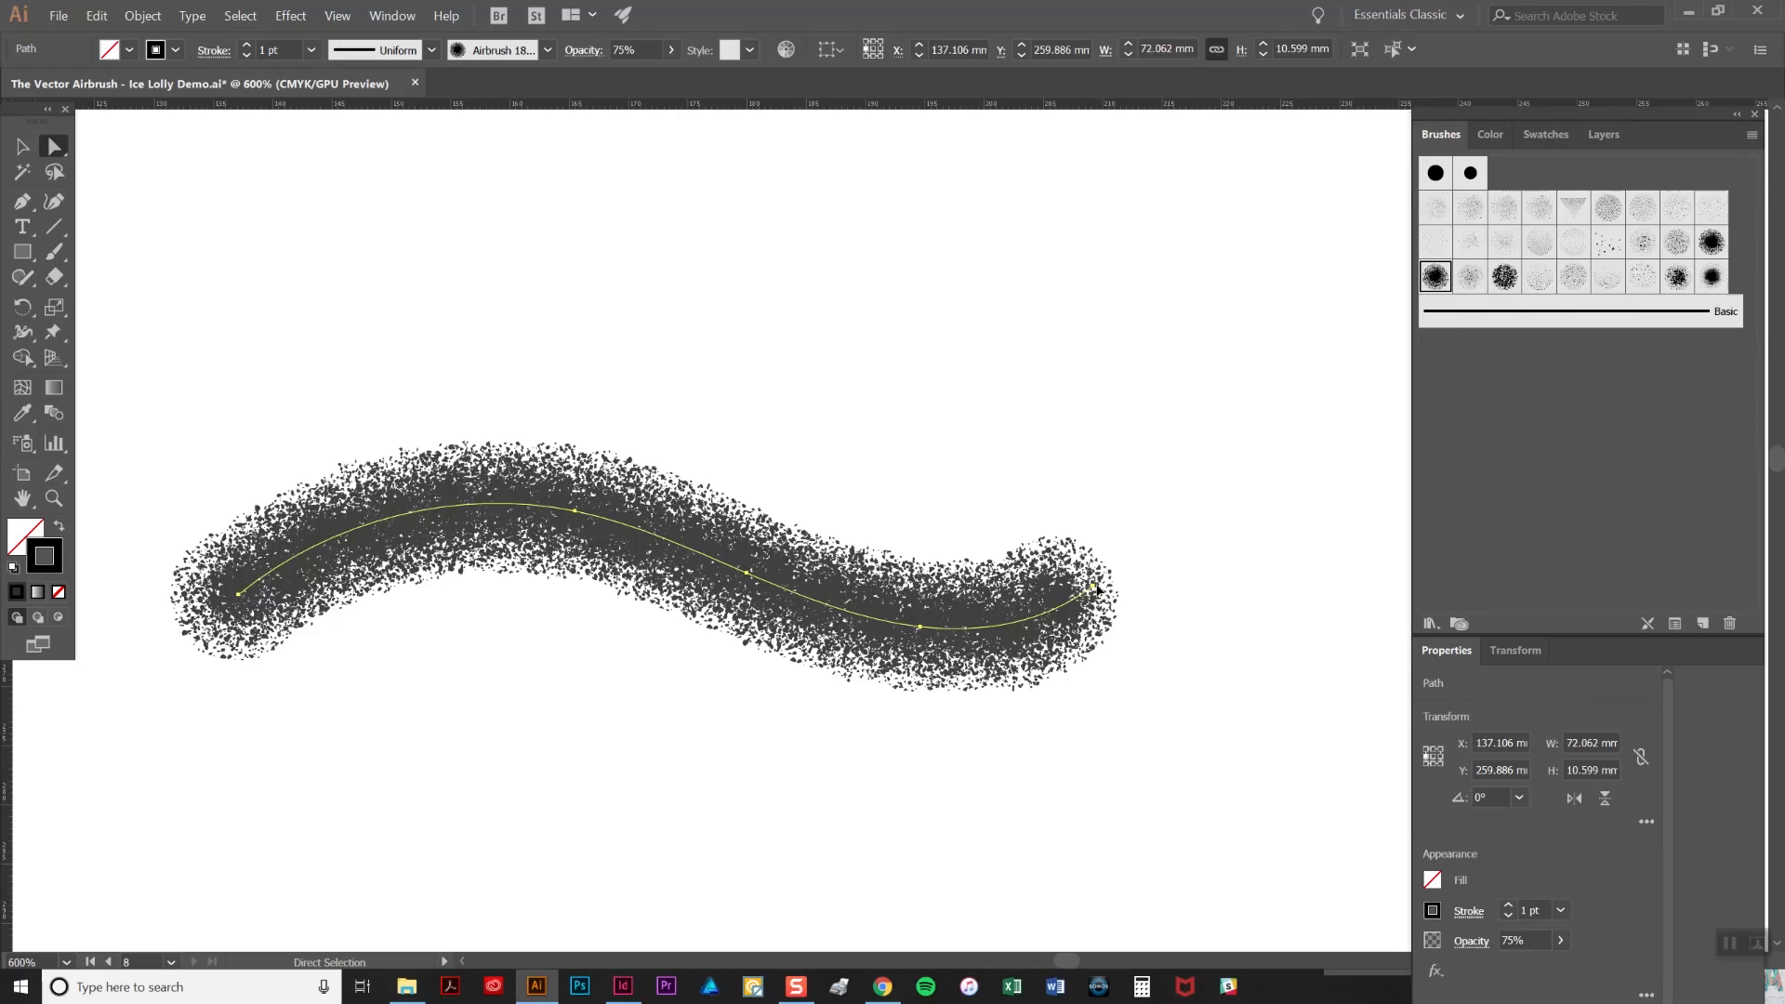
click(1095, 587)
mouse_move(1095, 588)
mouse_down()
mouse_move(1224, 536)
mouse_move(1238, 500)
mouse_move(1180, 647)
mouse_up()
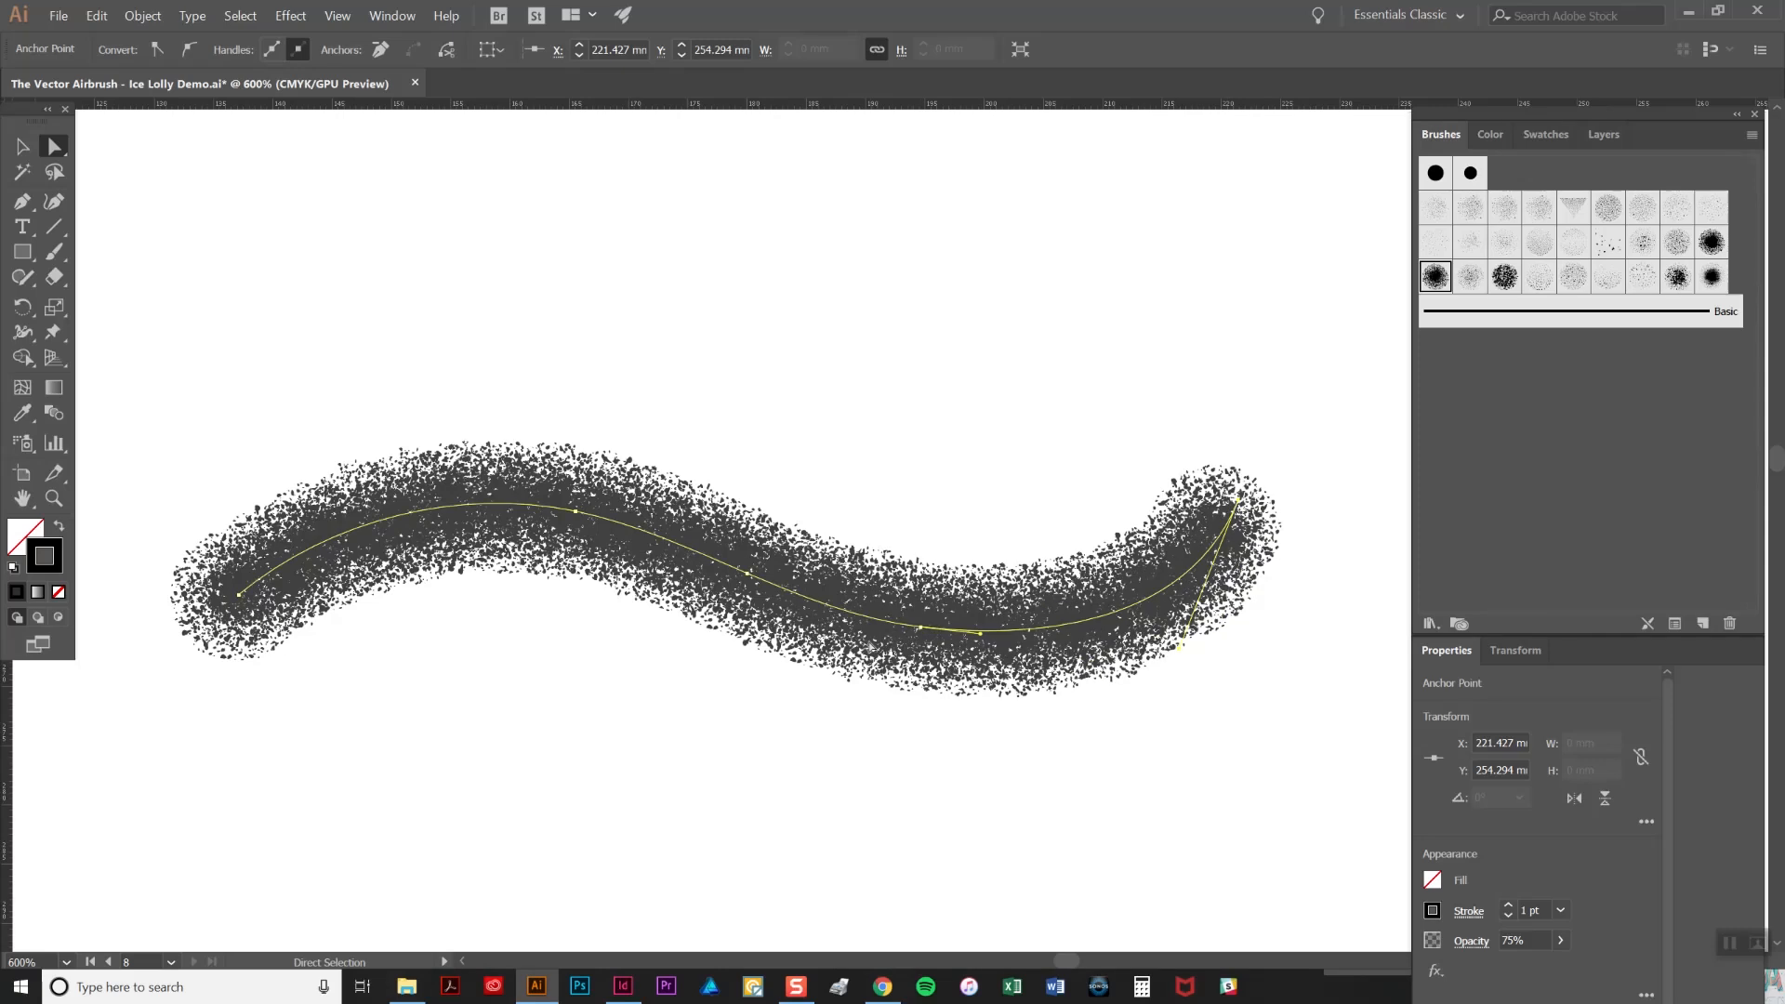
drag(919, 628, 916, 601)
drag(805, 600, 859, 623)
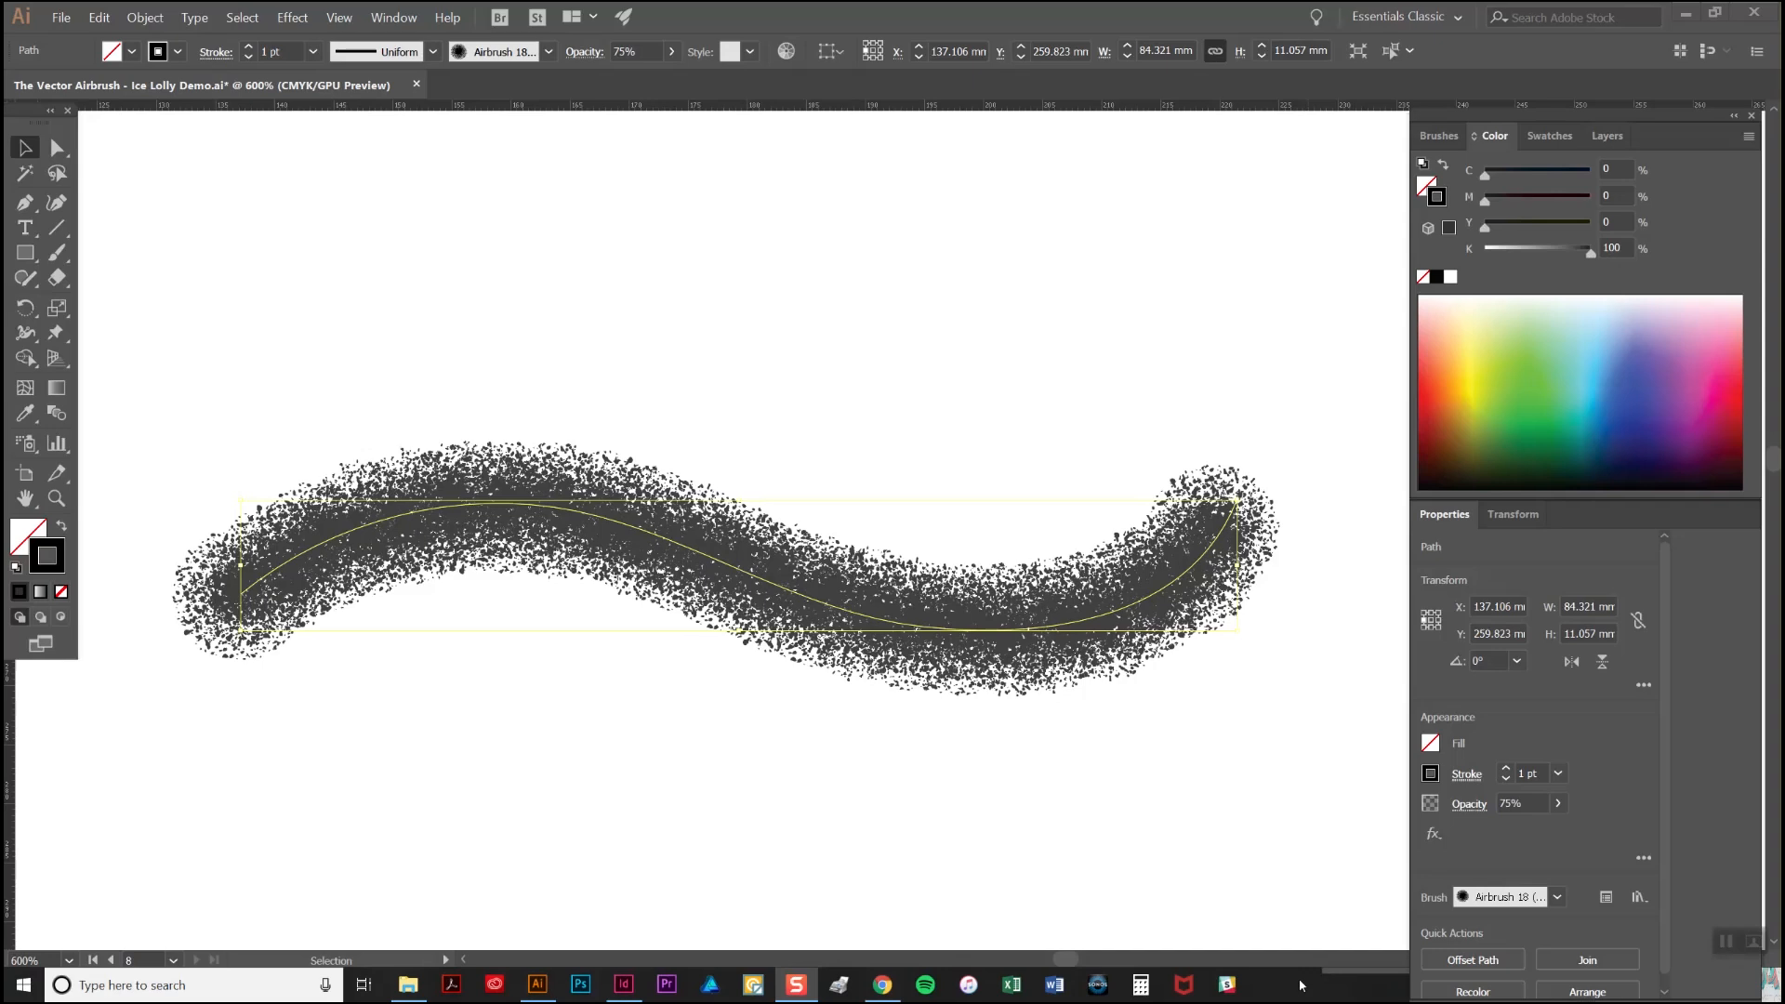
- Try stroke weights of 2 pt and 0.75 pt on the wavy path, return it to 1 pt, and adjust its stroke colour
click(248, 47)
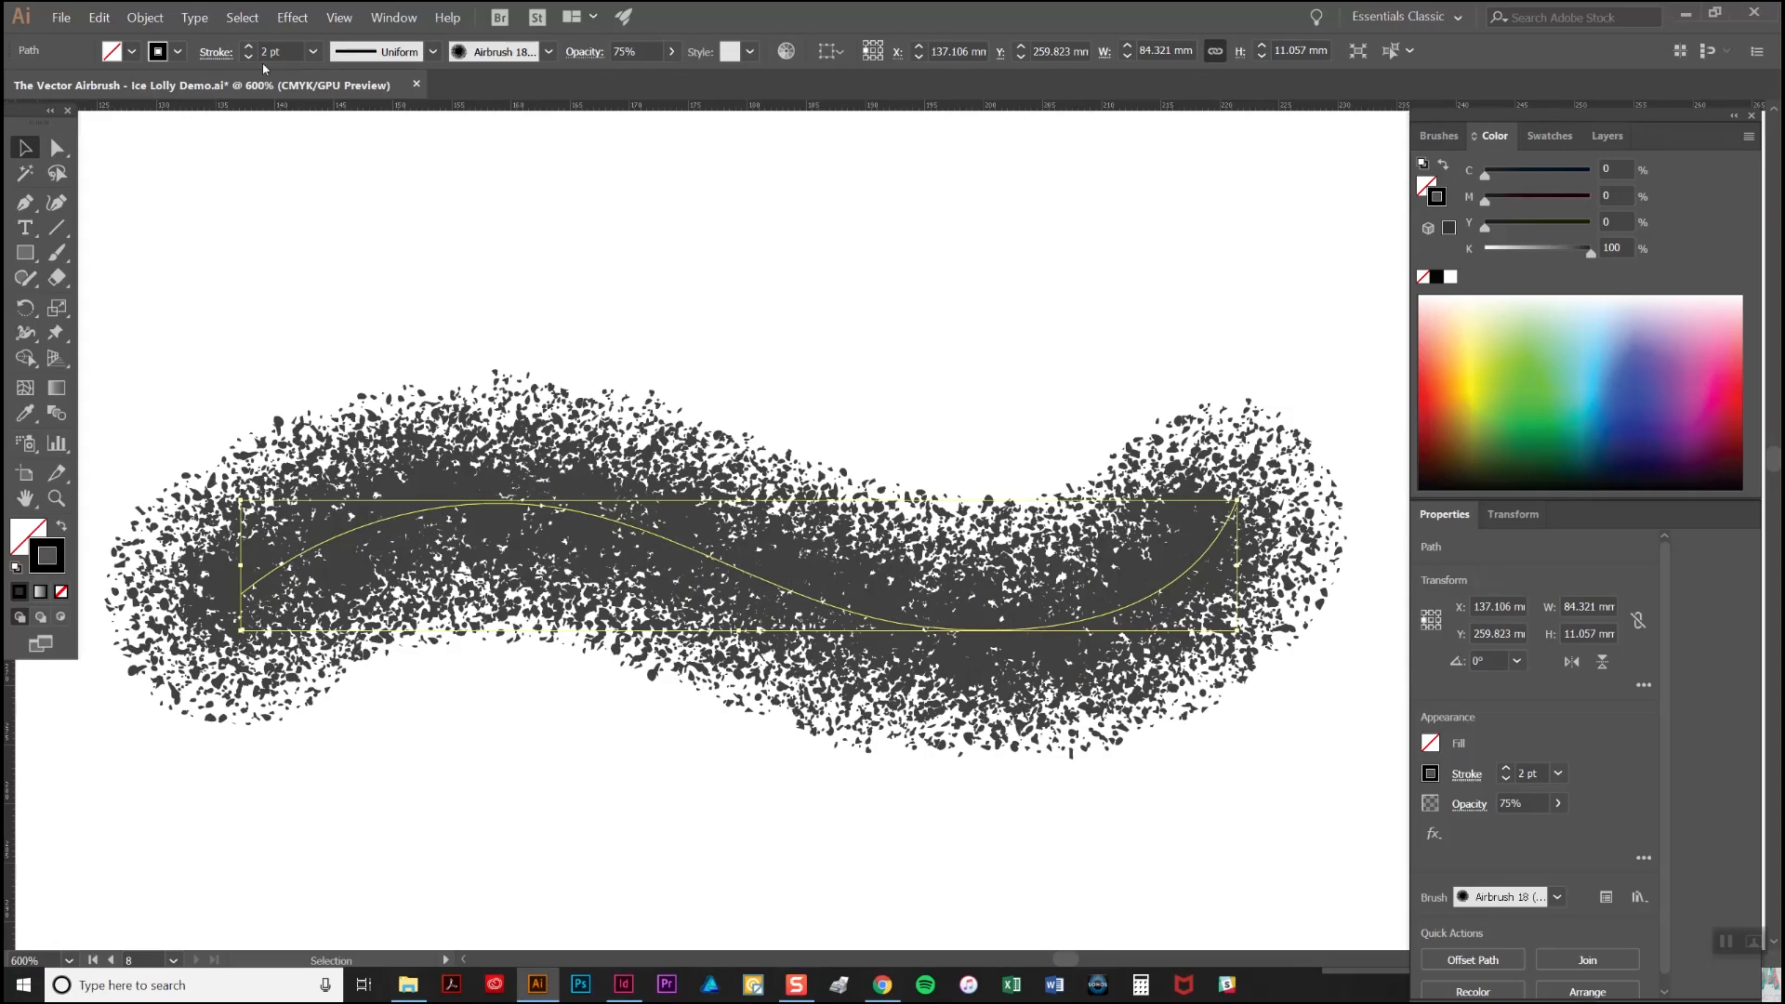
click(313, 51)
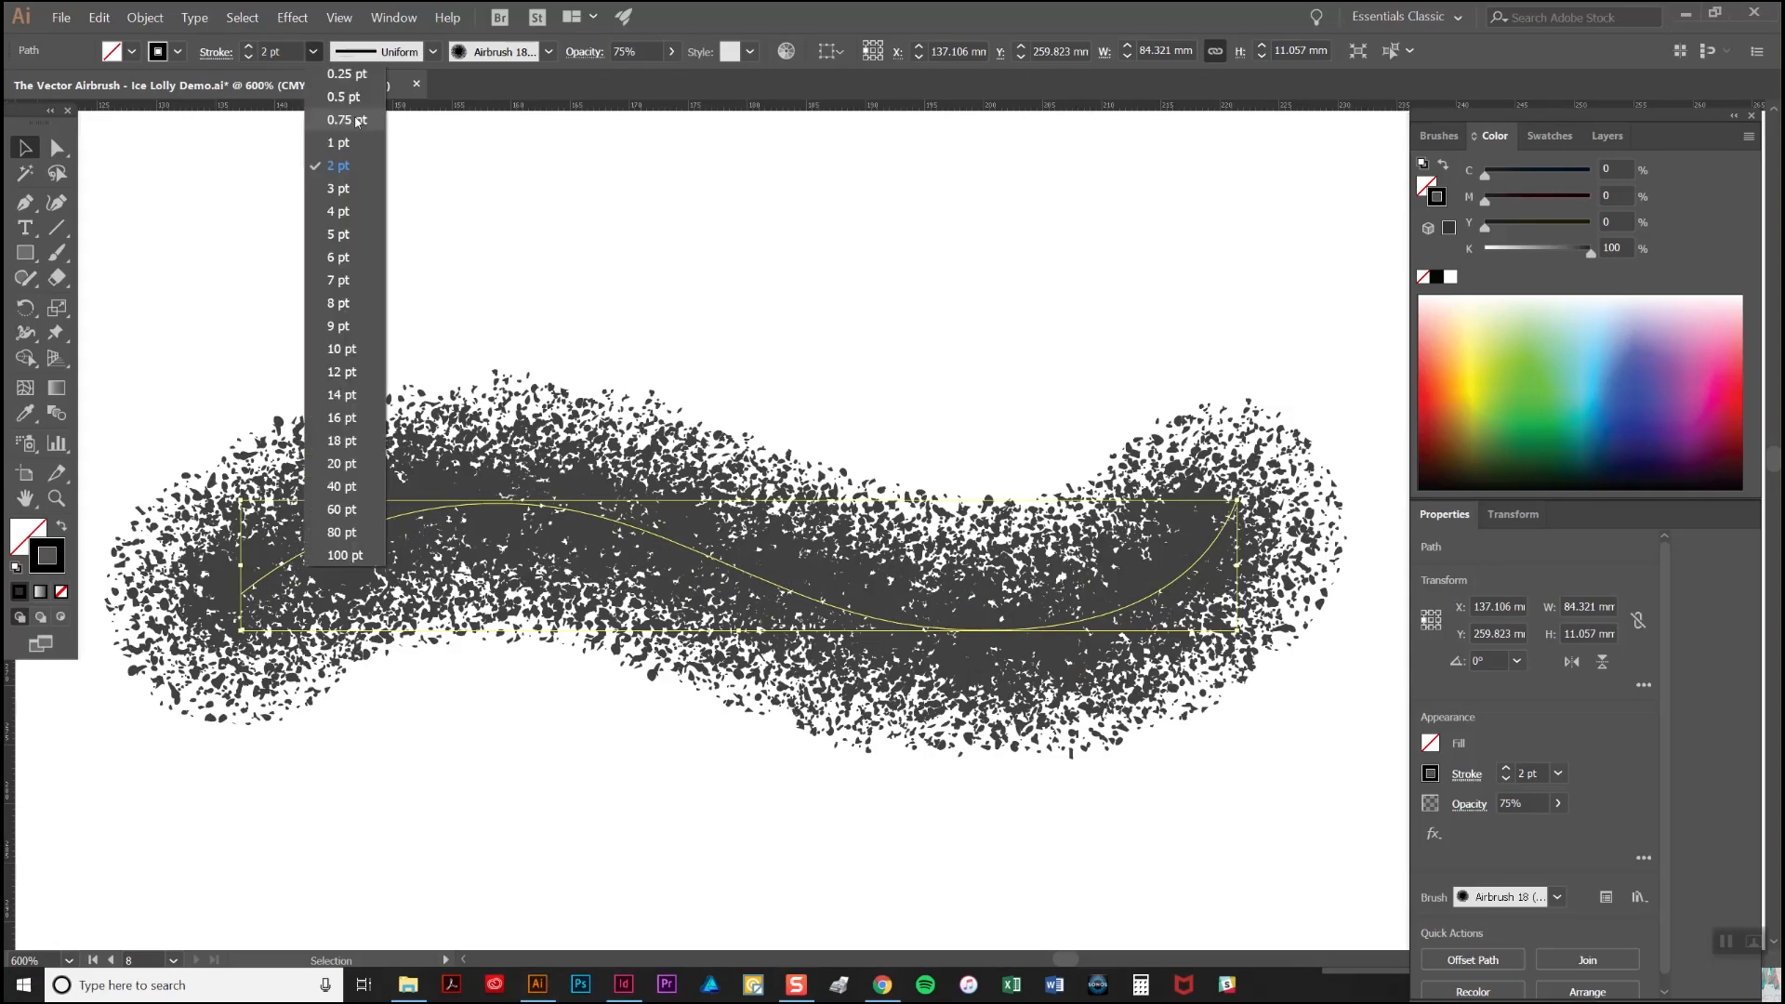
click(358, 120)
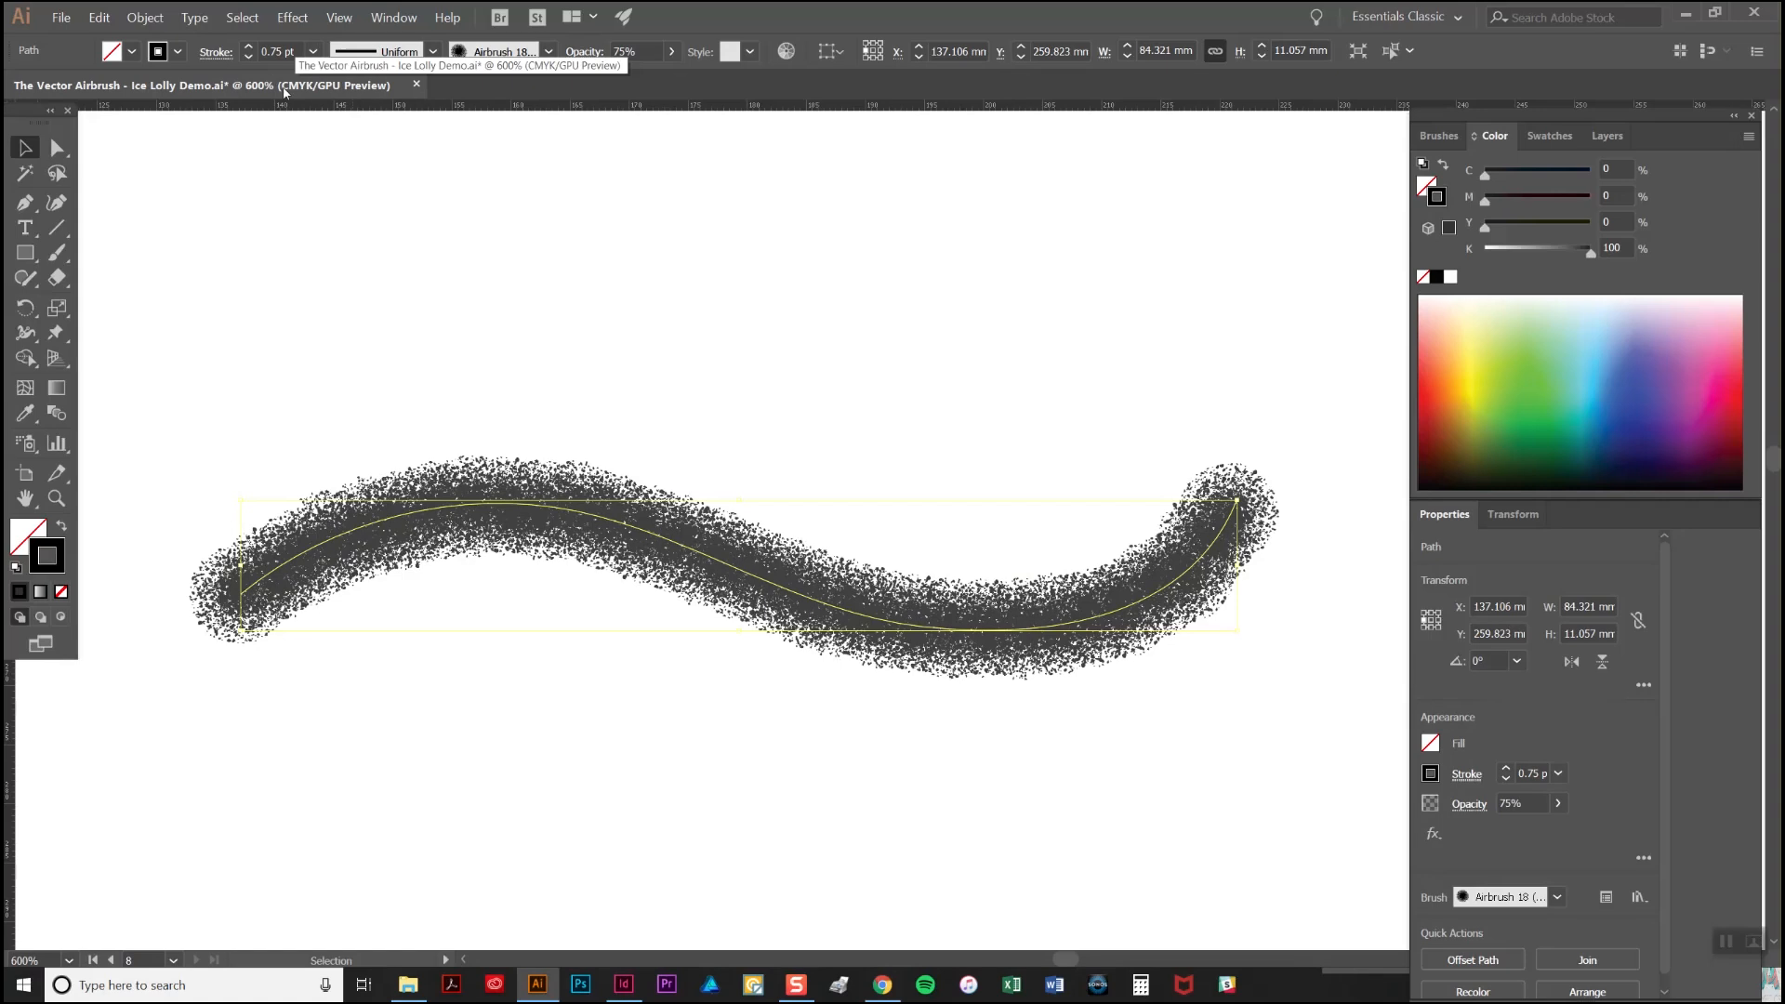
click(344, 144)
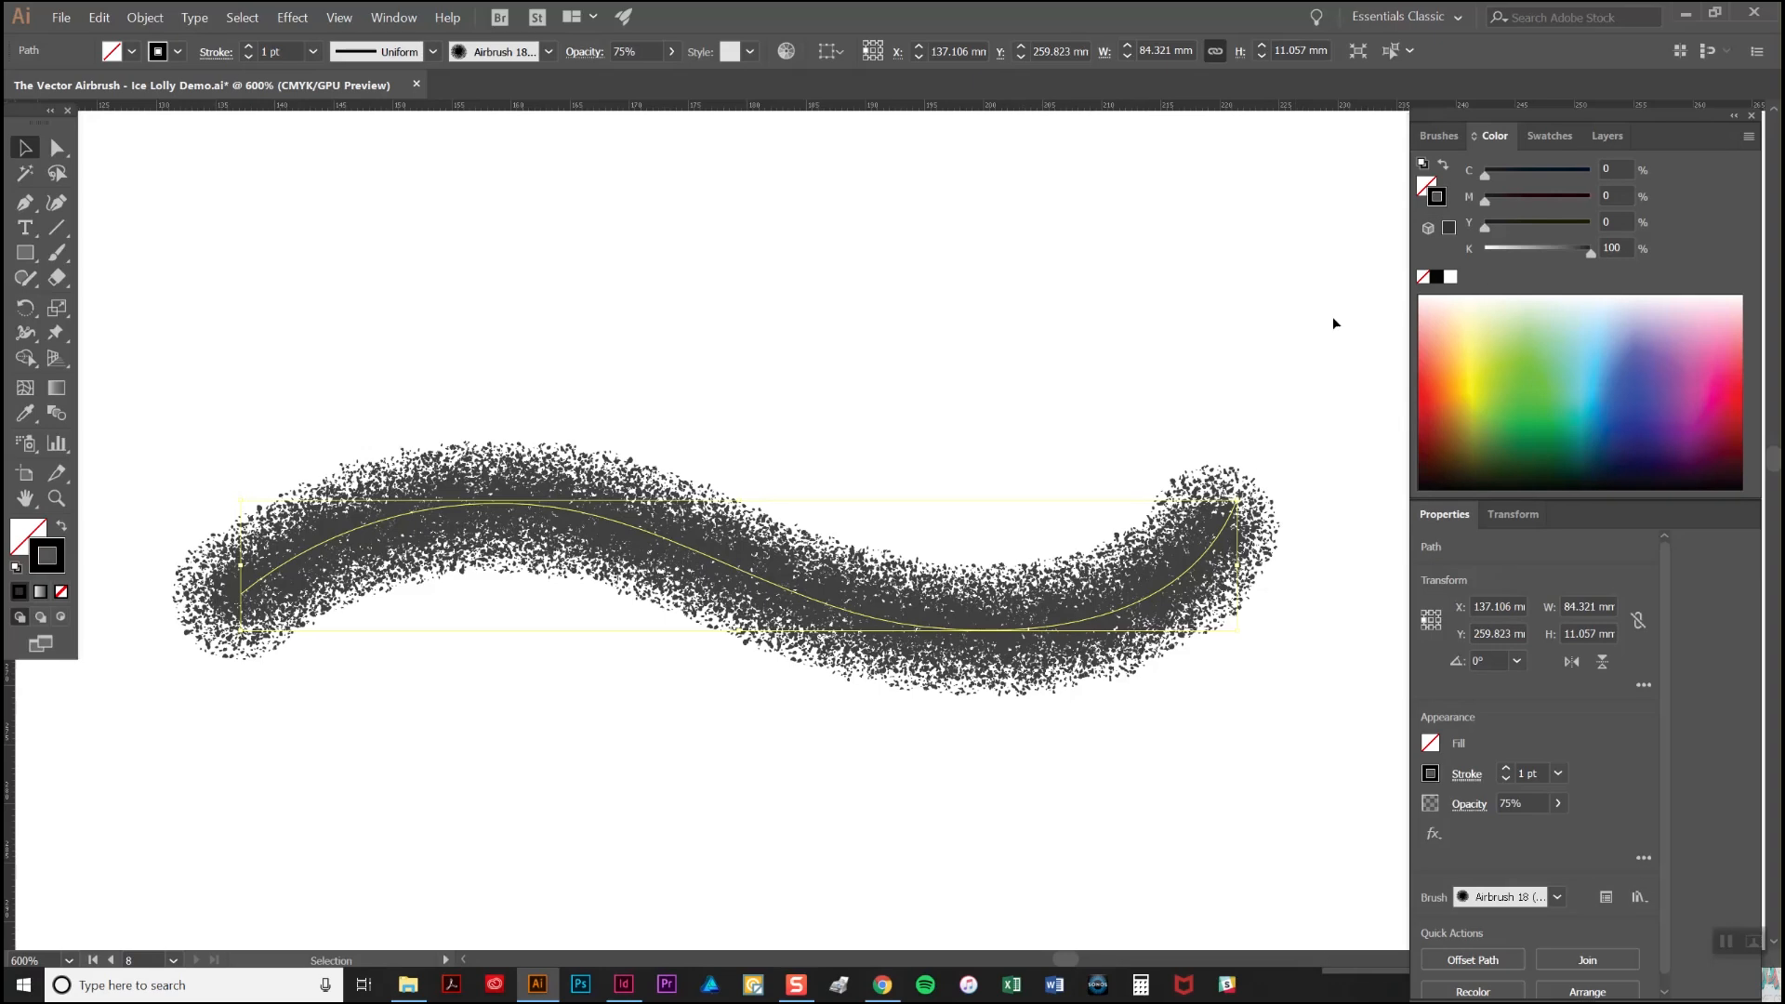
mouse_move(1587, 258)
mouse_down()
mouse_move(1527, 253)
mouse_move(1539, 206)
mouse_up()
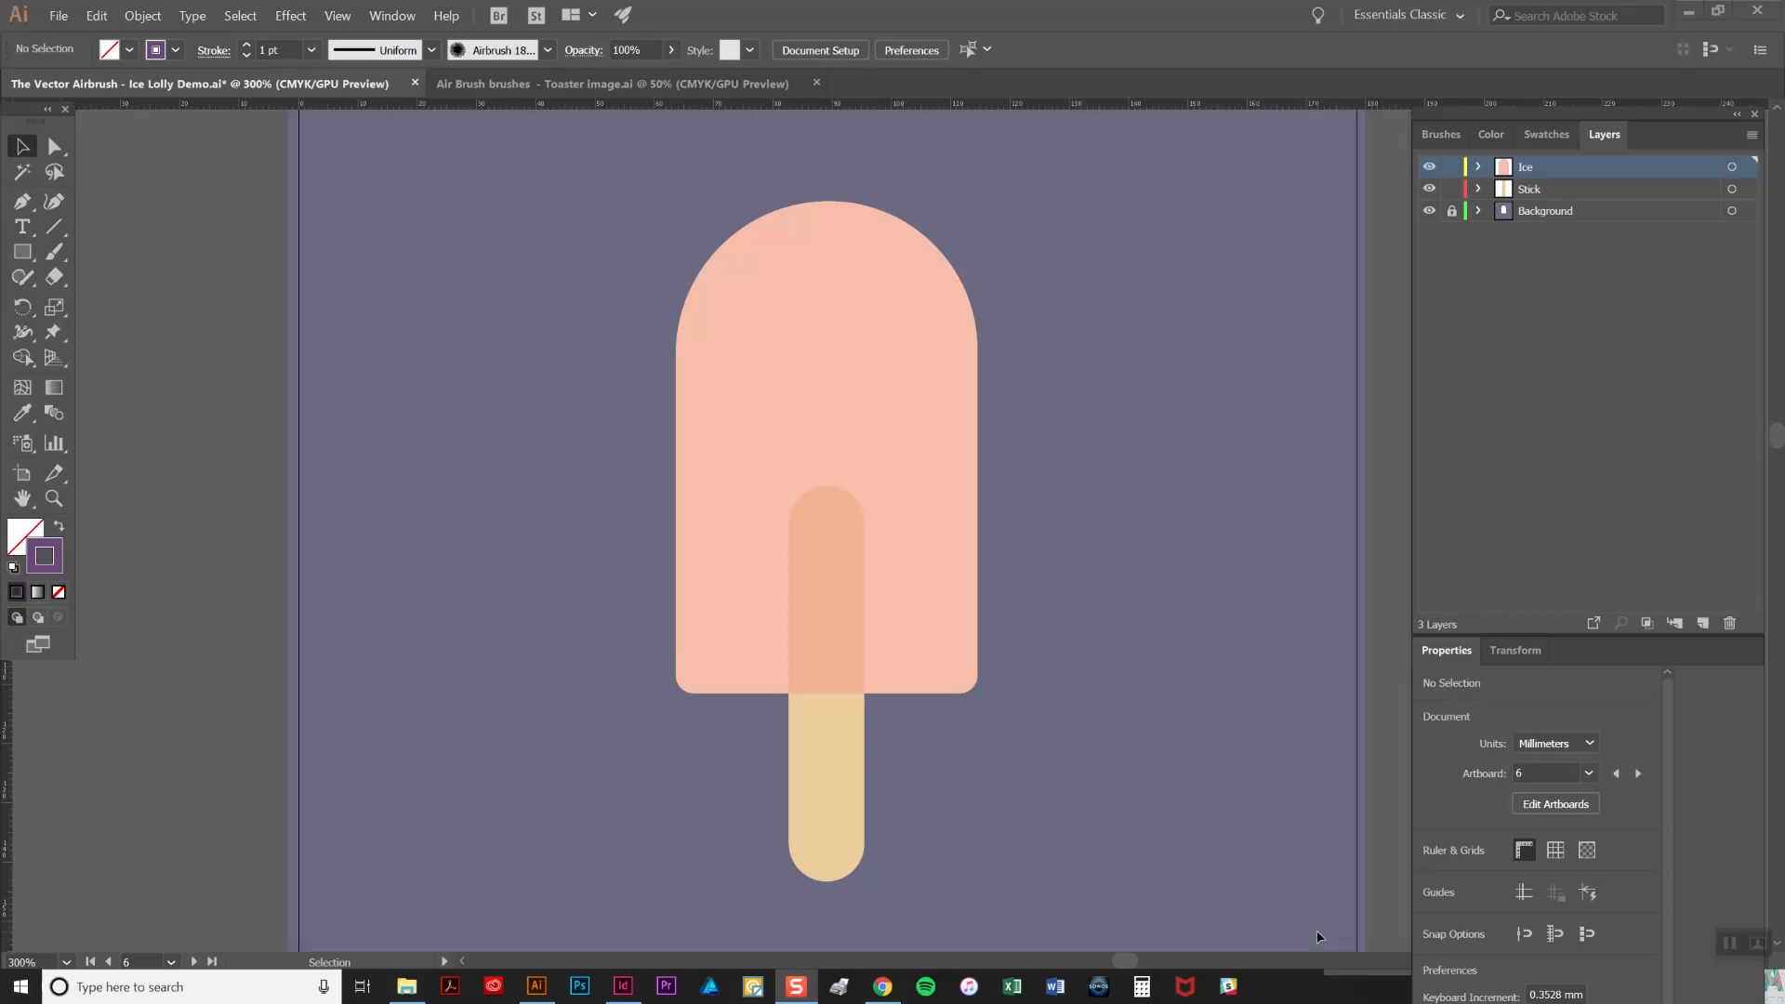
- Paint two diagonal 3 pt pink Airbrush 17 strokes across the ice lolly, about 60 mm wide near the top and 68 mm near the base
key(b)
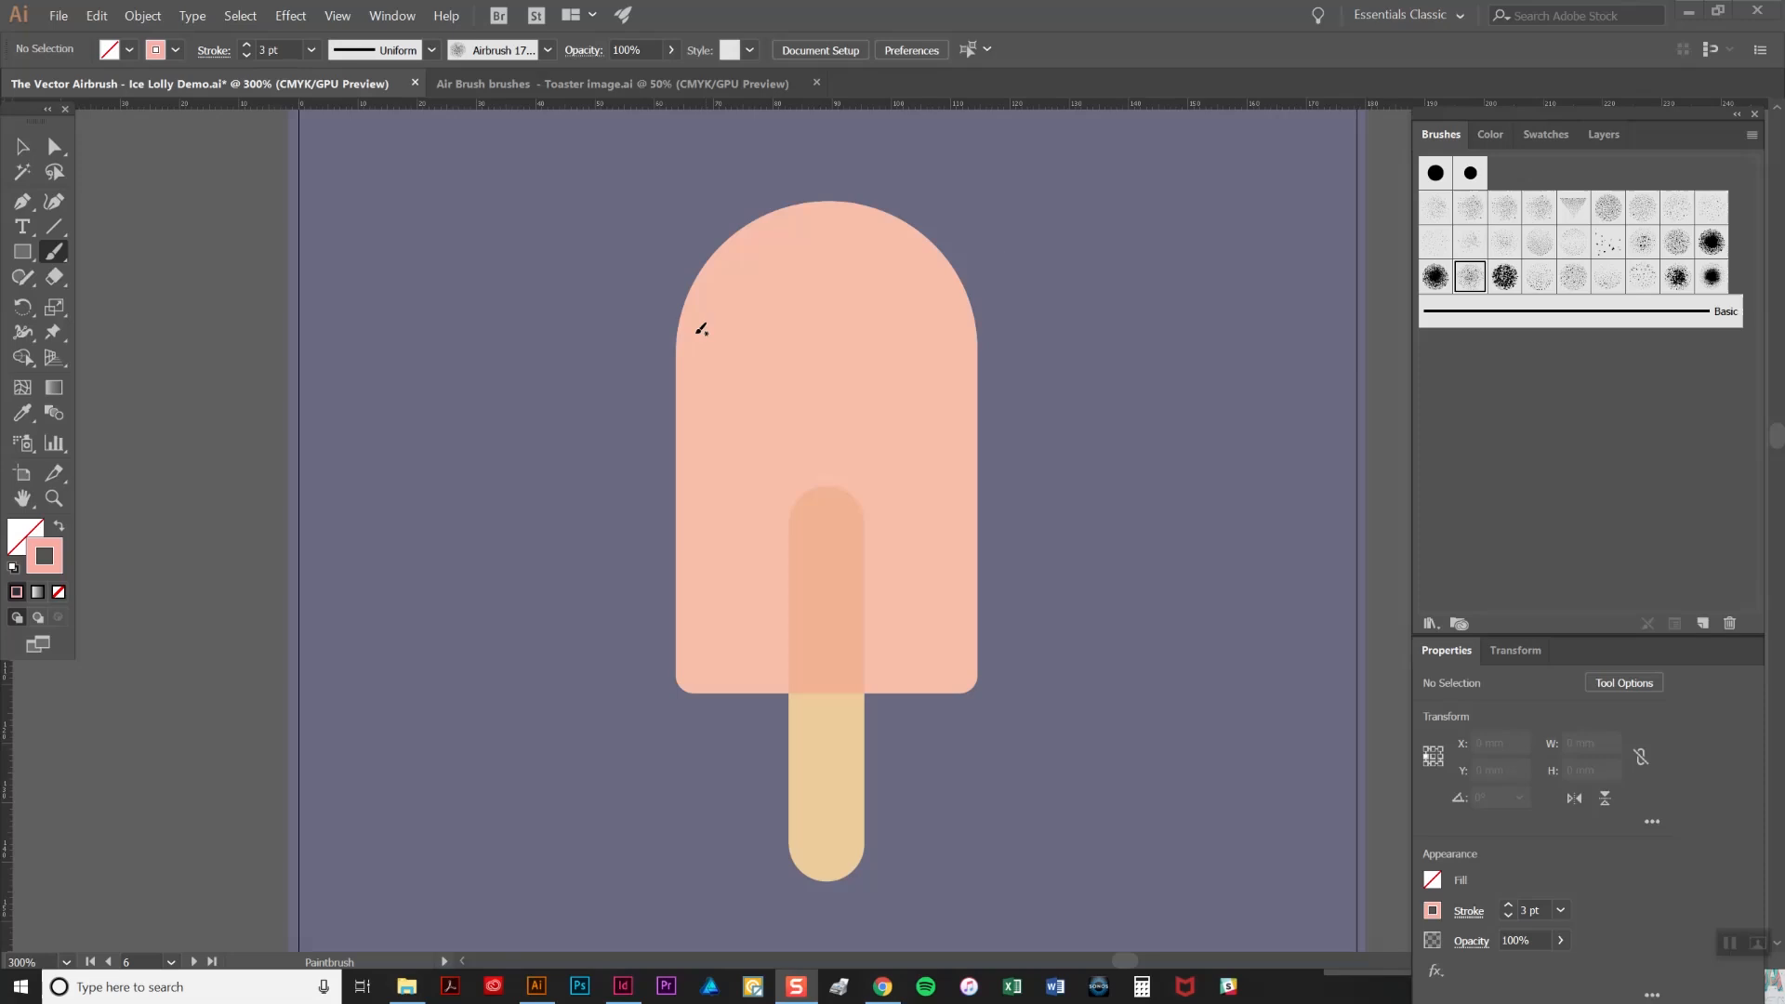
drag(633, 400, 986, 251)
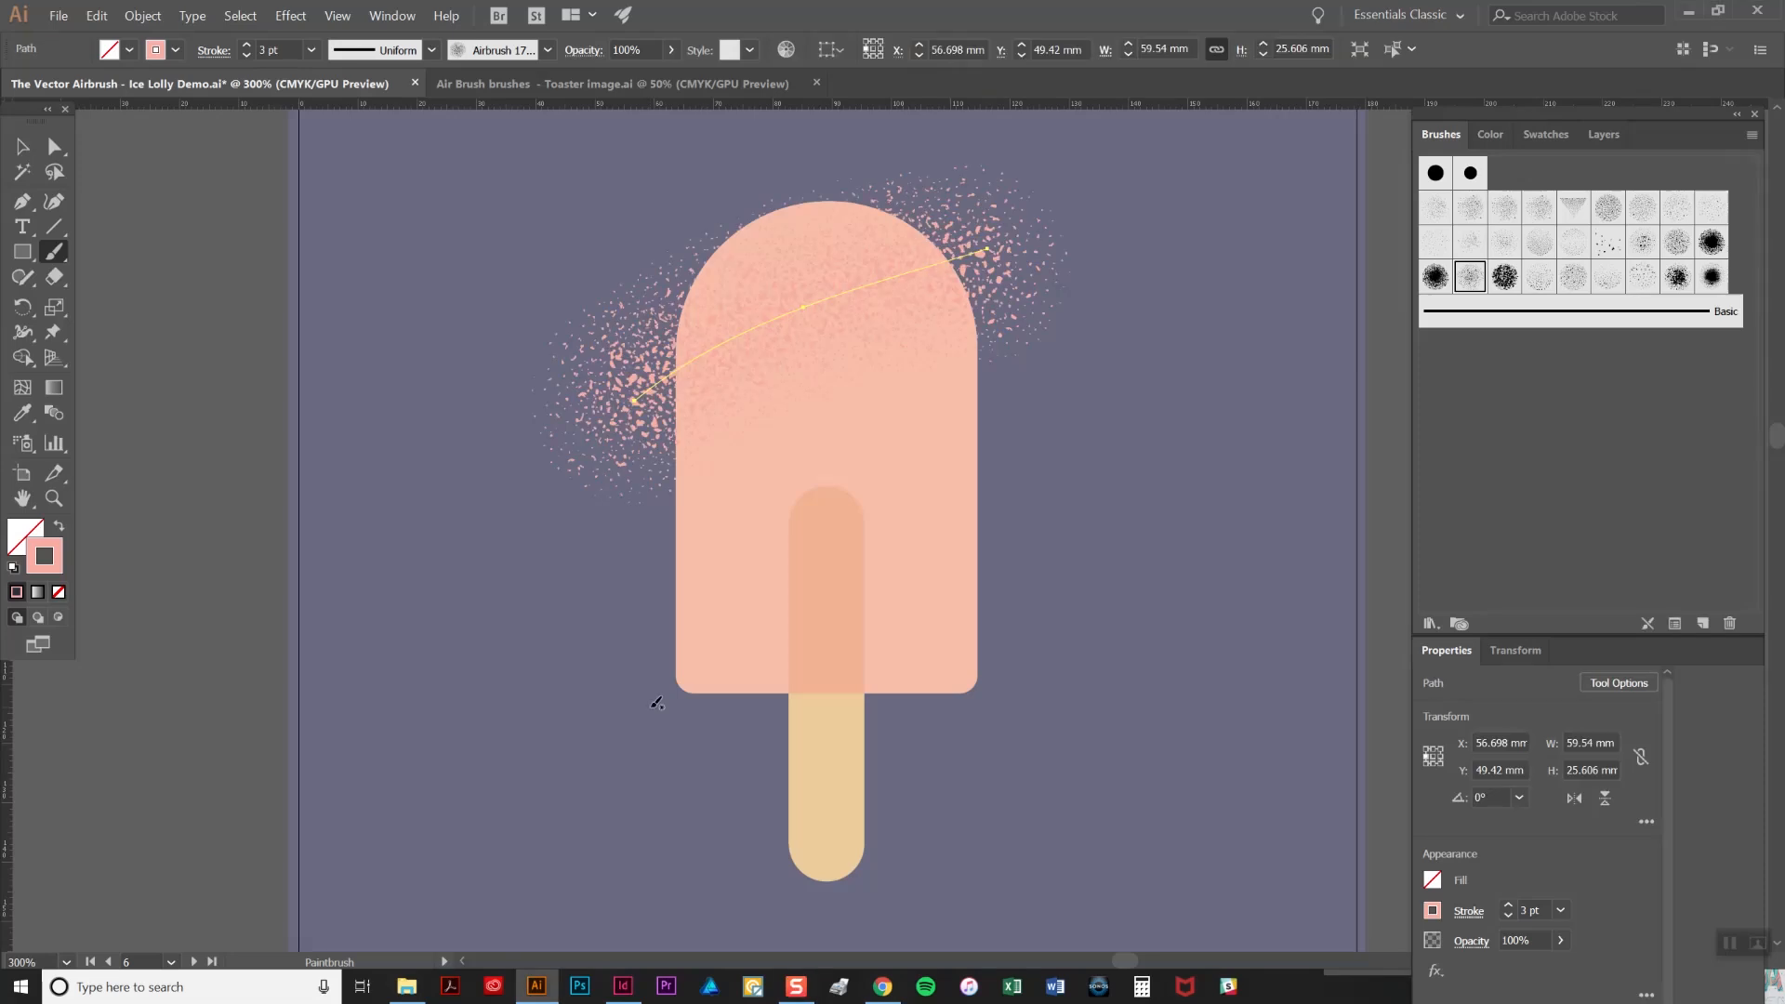
drag(635, 711, 1039, 588)
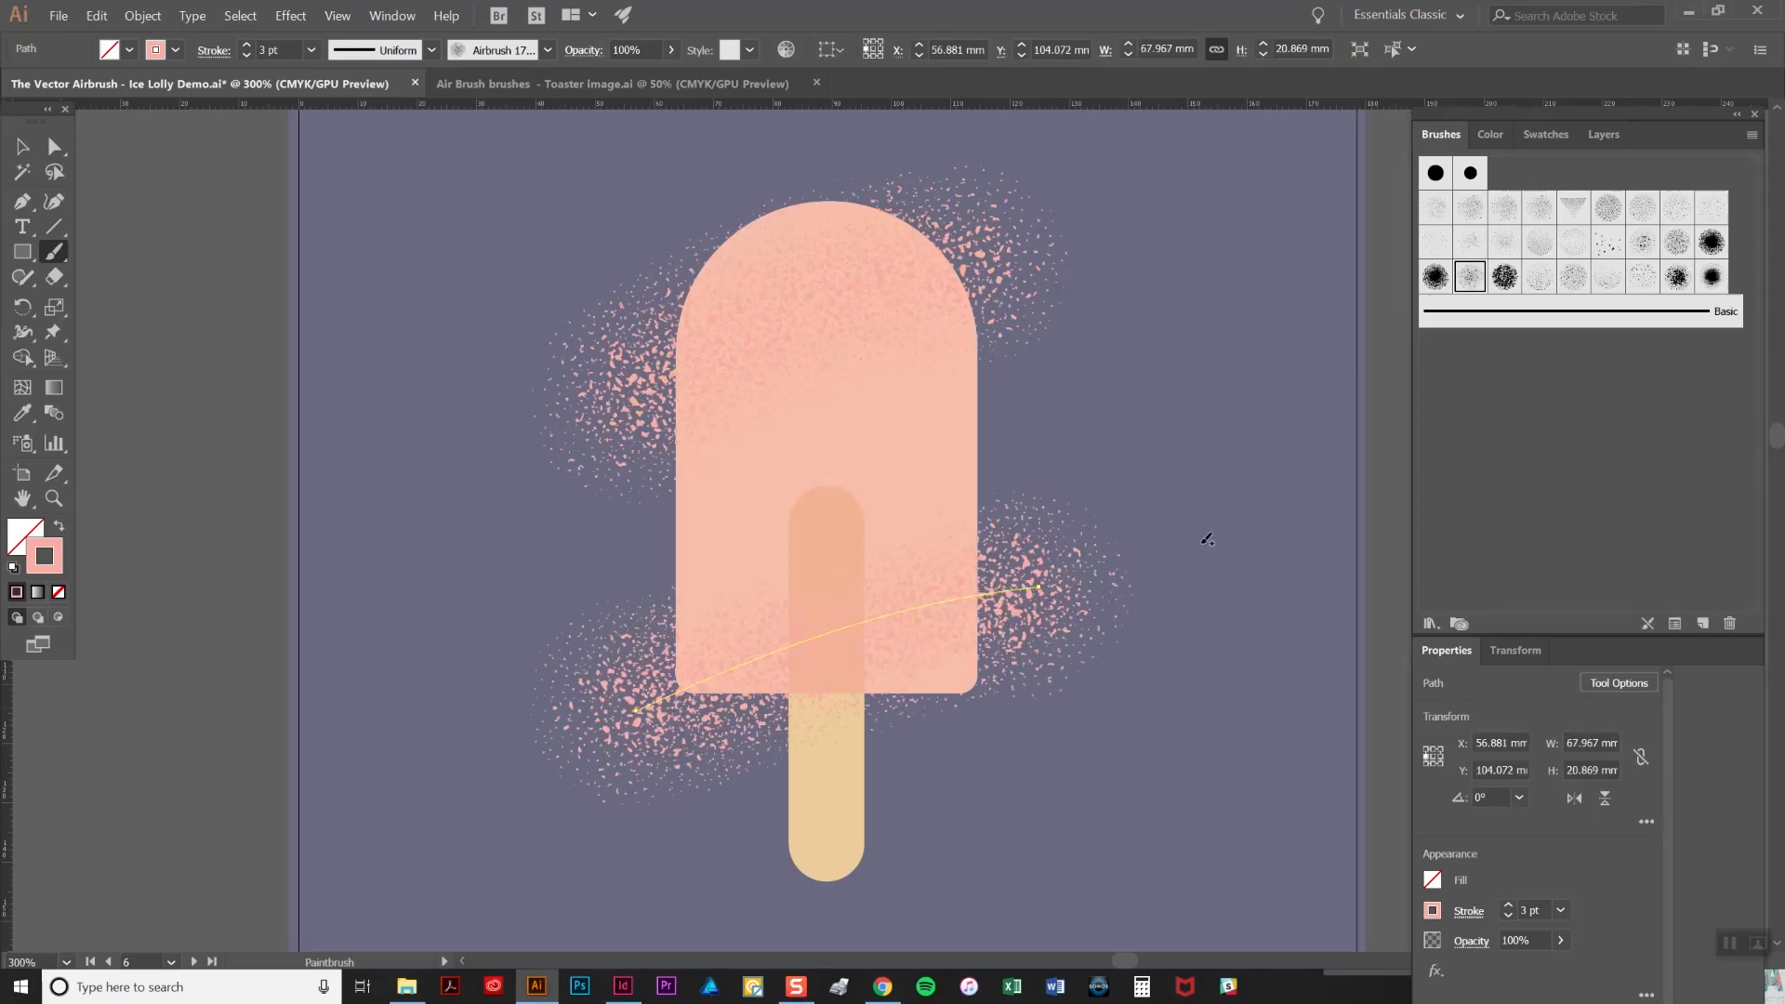
- Recolour the upper speckled stroke with the pale peach swatch and nudge both strokes into better positions on the lolly
click(1520, 137)
click(917, 289)
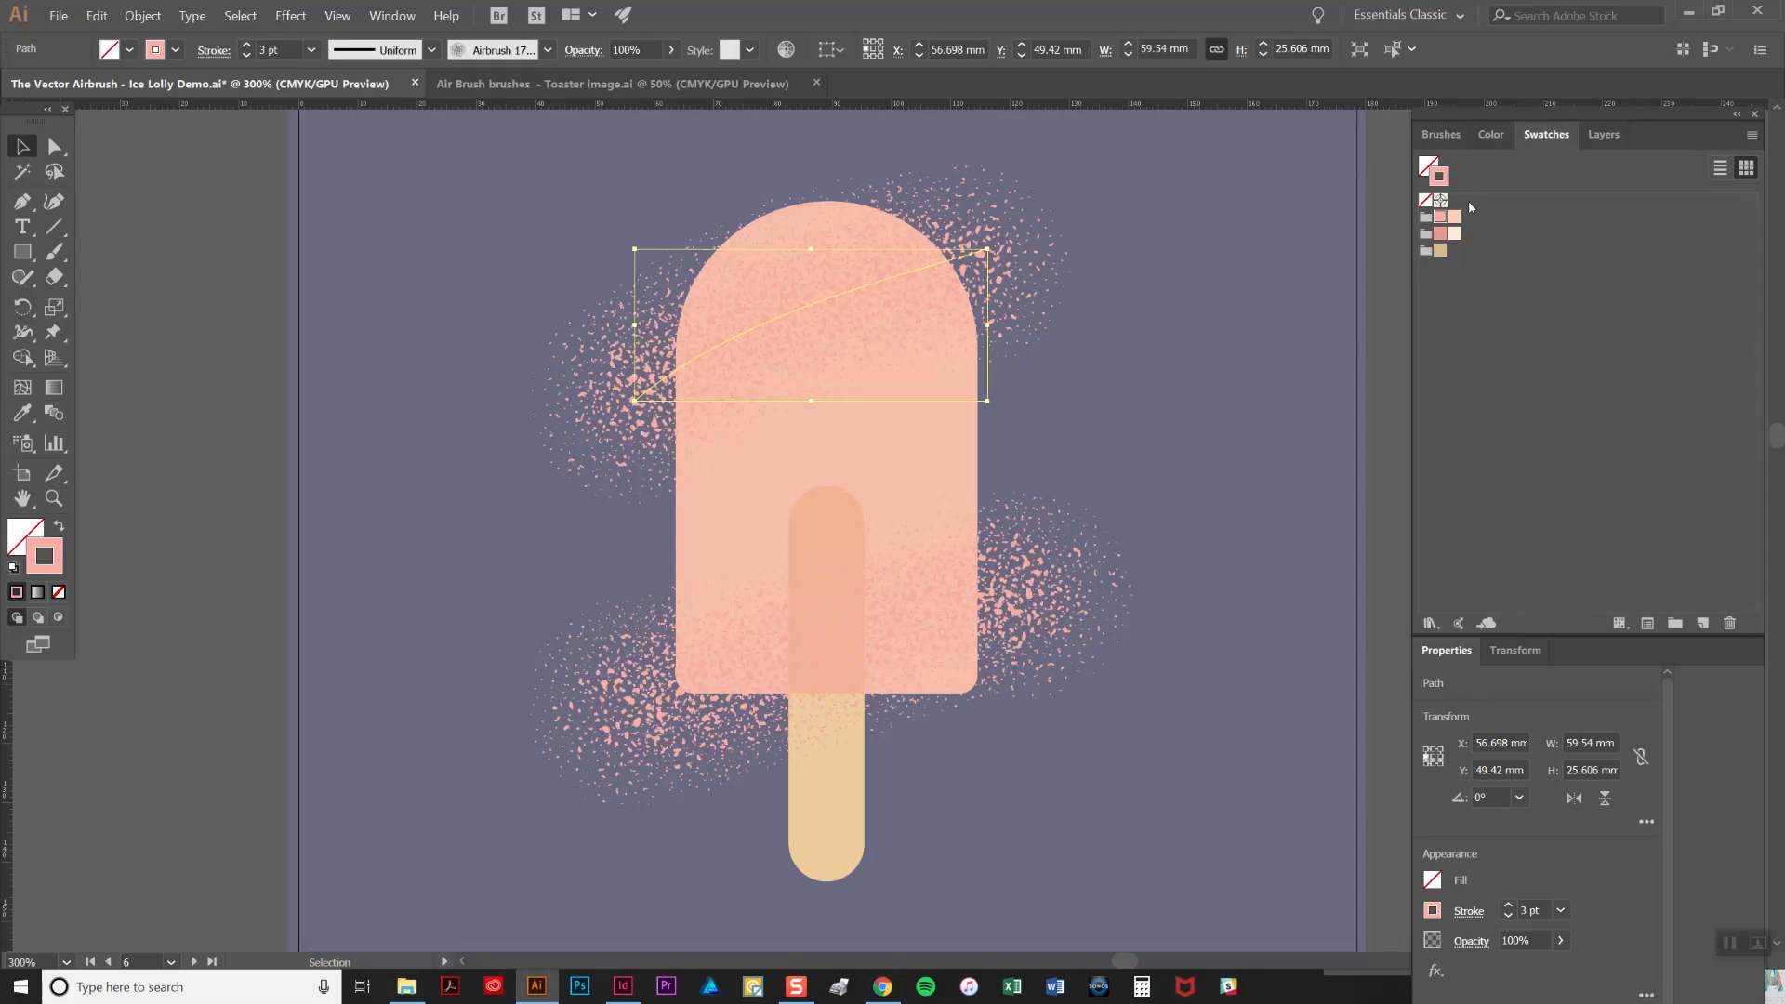
click(1455, 216)
drag(840, 312, 831, 284)
click(1048, 606)
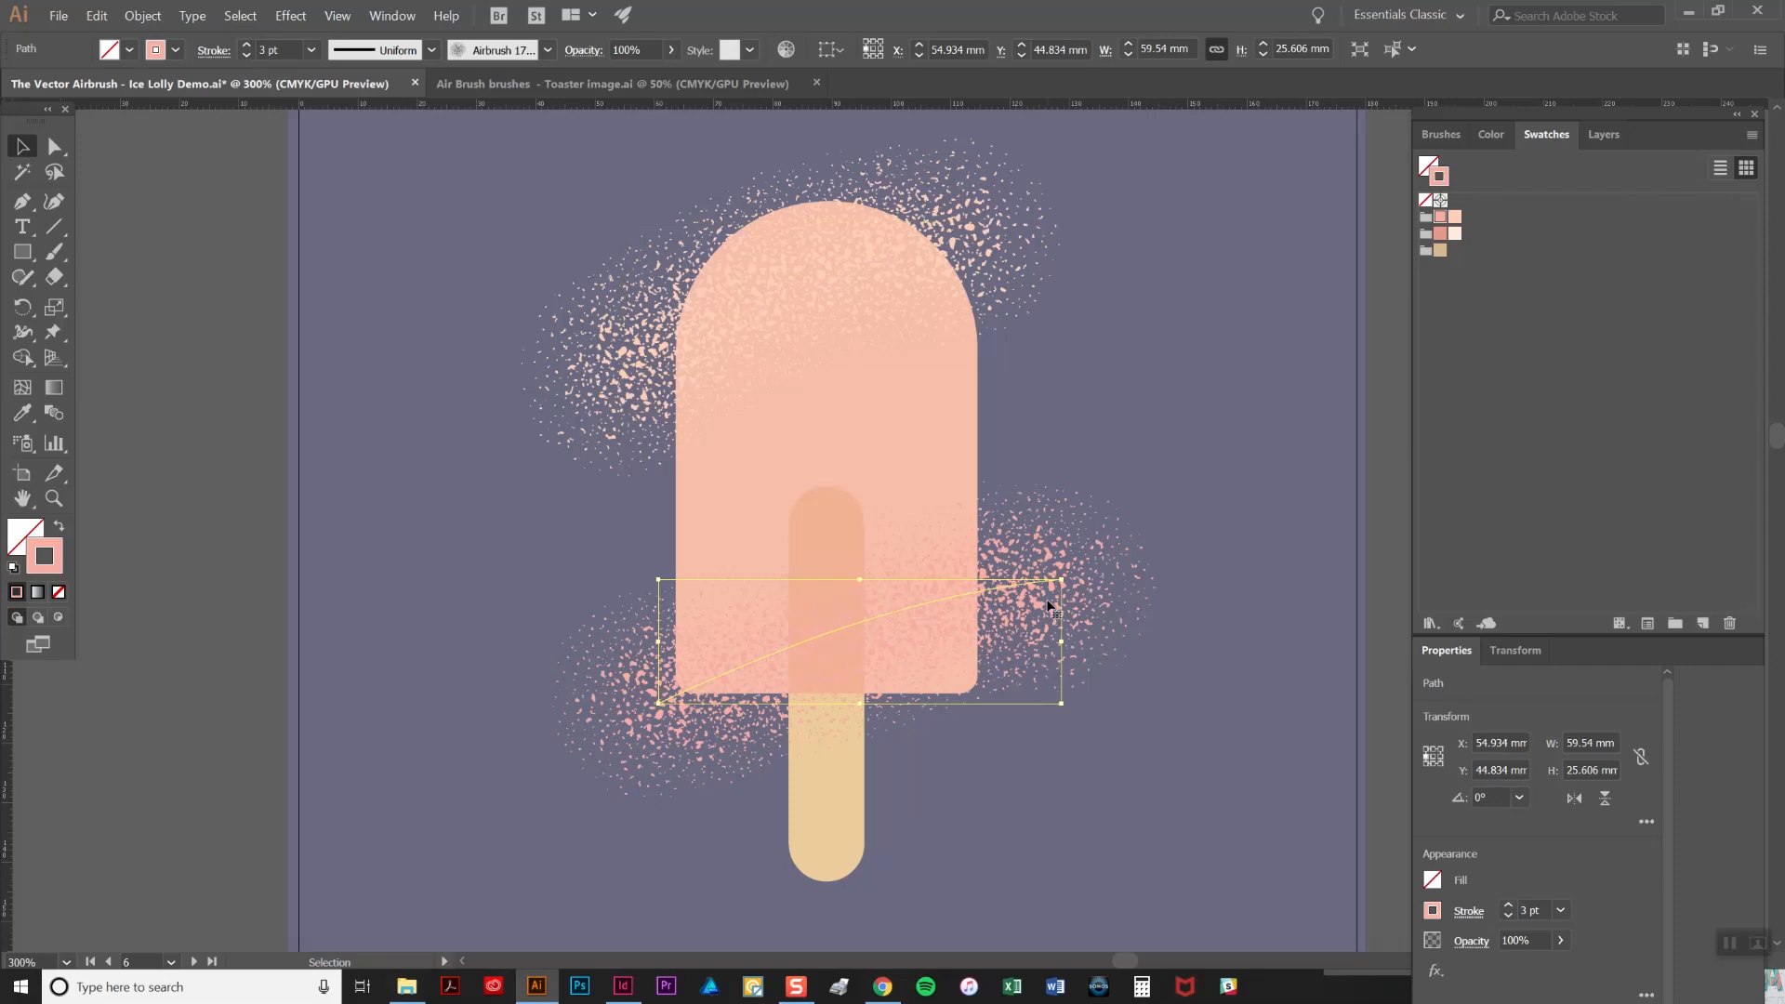
key(ctrl+shift+a)
- Paint Airbrush 27 strokes along the lolly's edges, with a cream highlight on the left side and top and a dark pink shadow along the base and right
click(1440, 134)
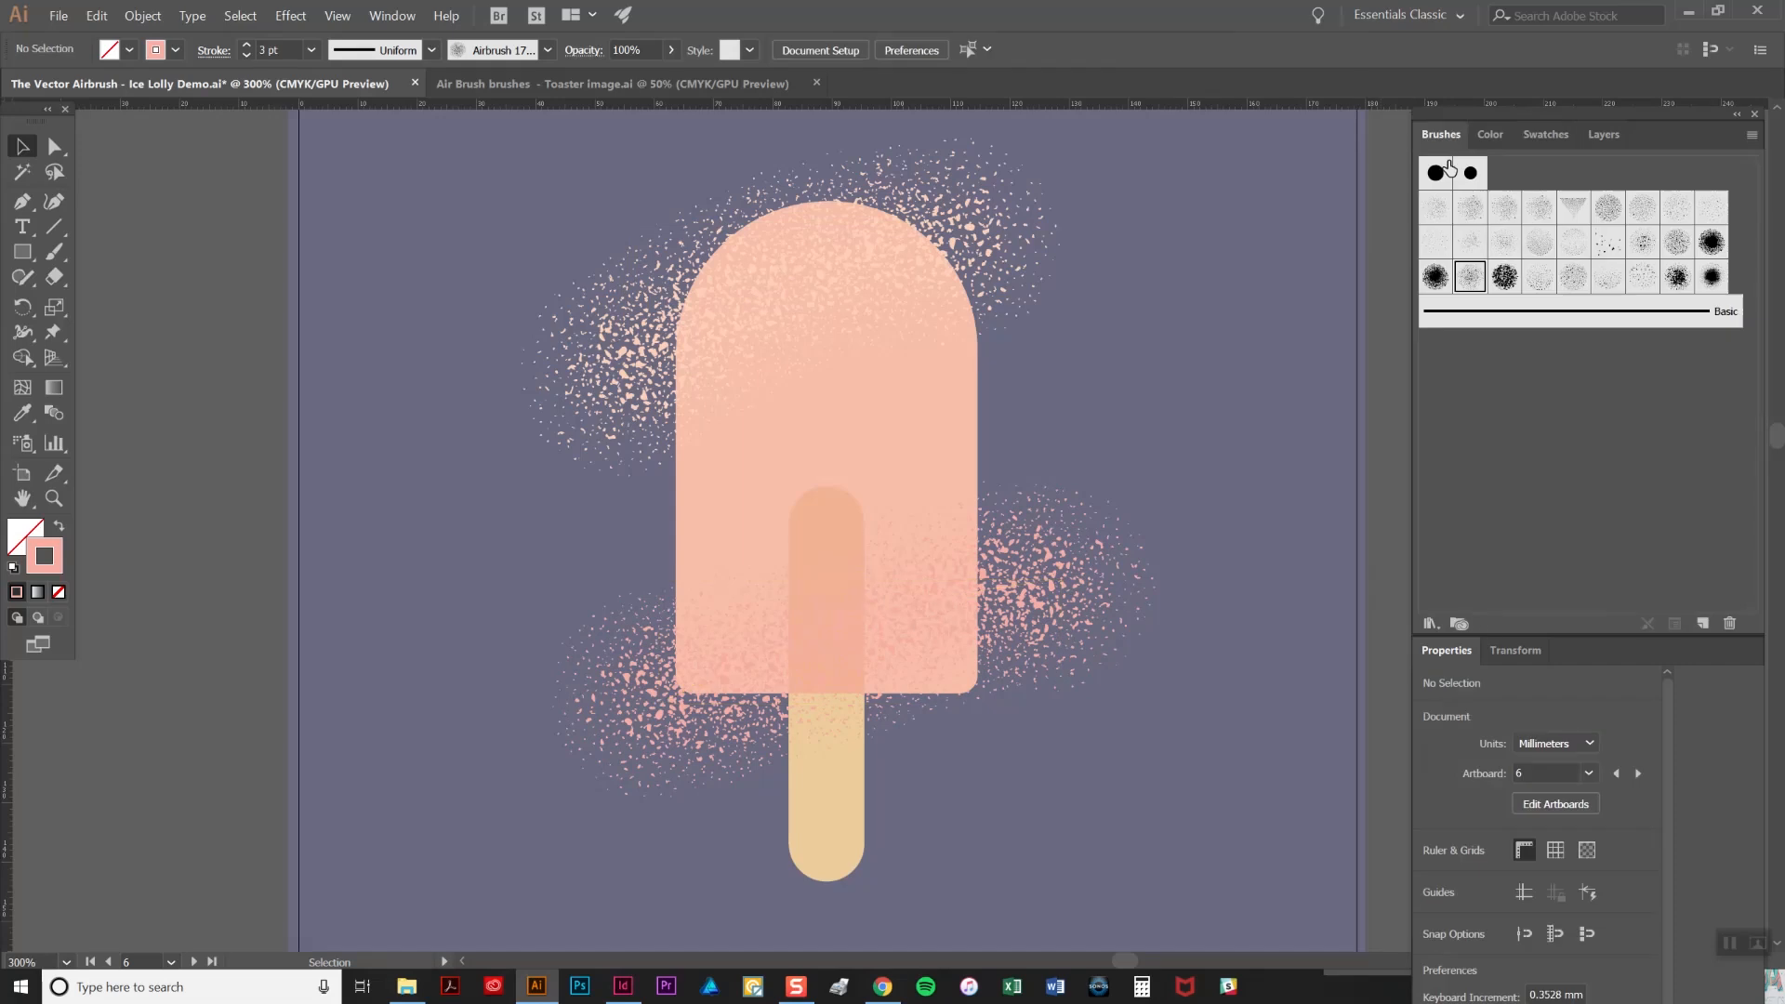
click(1674, 277)
key(b)
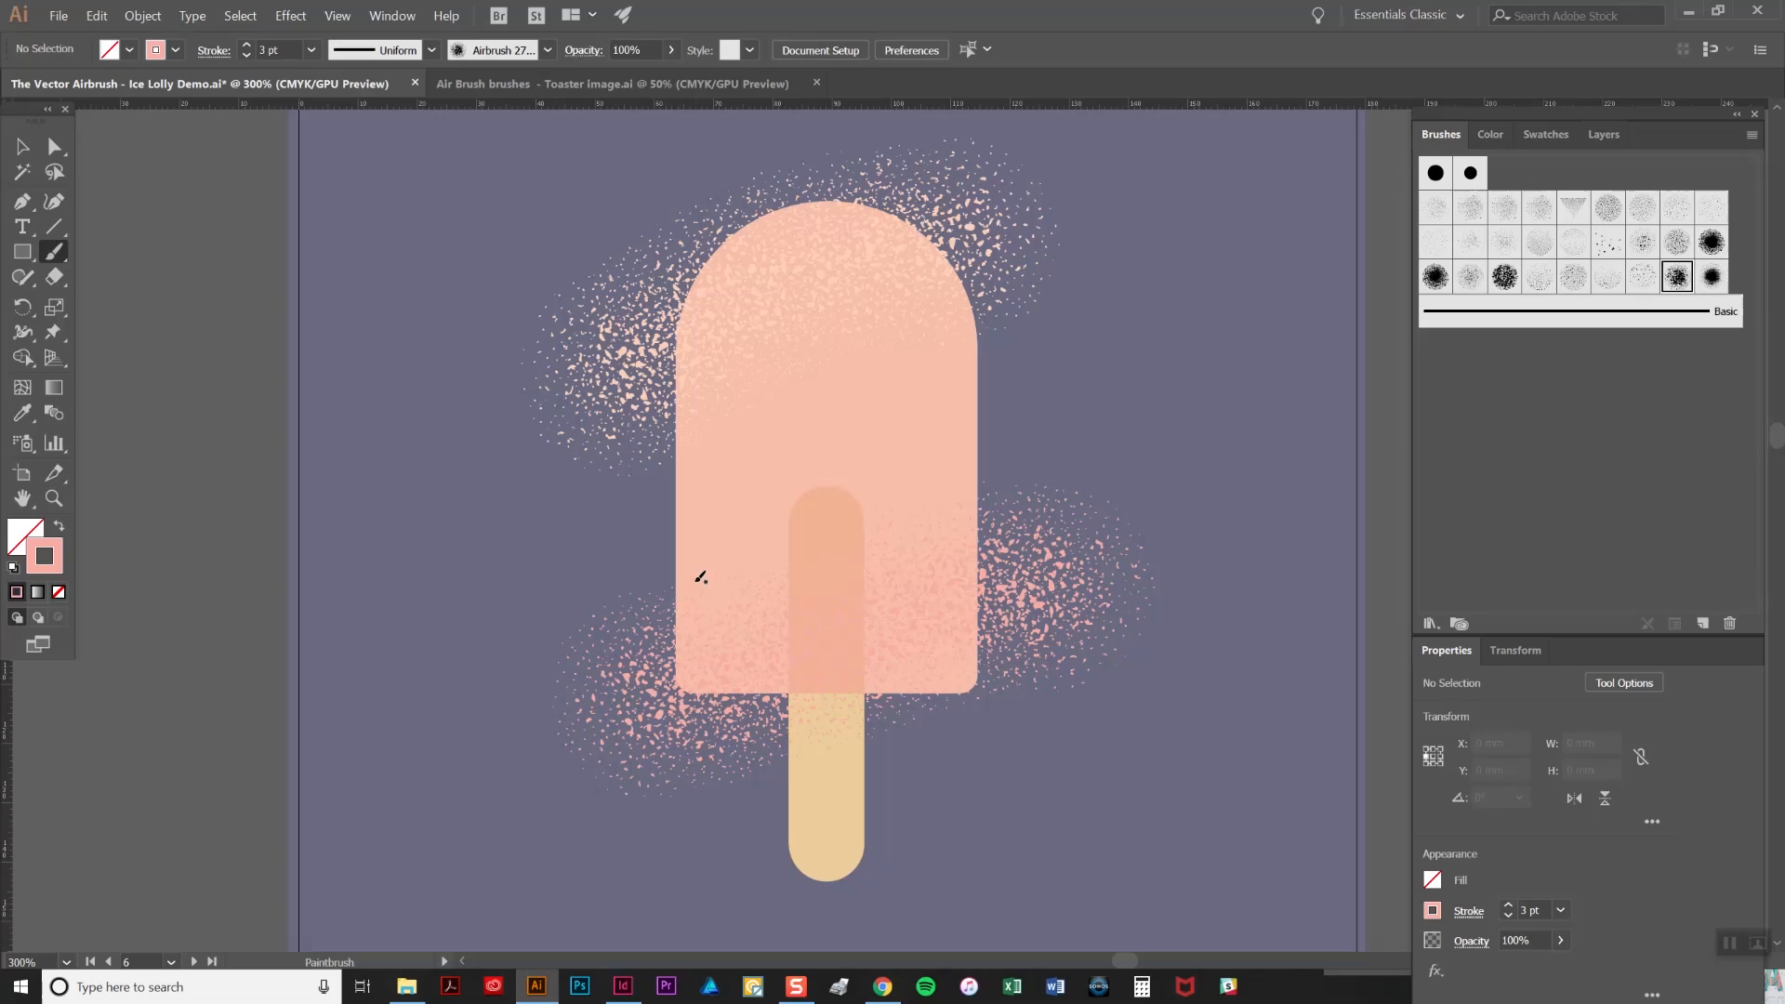
drag(685, 659, 686, 599)
mouse_move(693, 450)
mouse_down()
mouse_move(809, 202)
mouse_move(866, 214)
mouse_up()
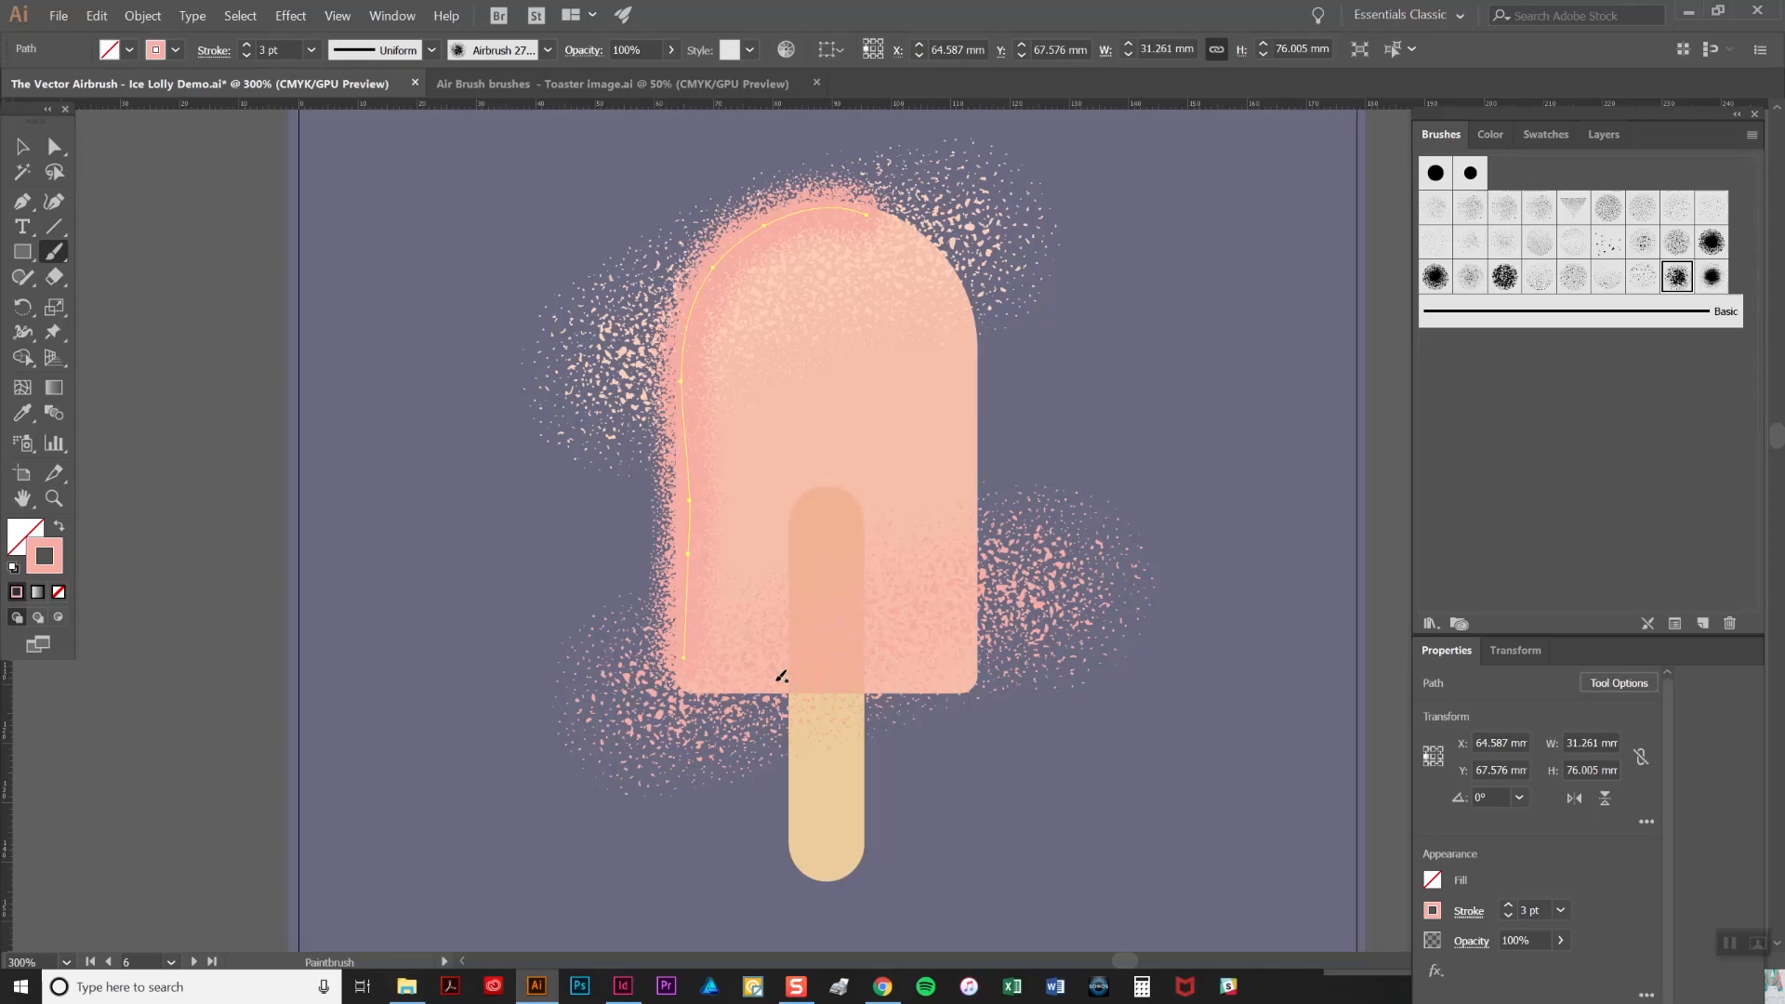
click(1545, 136)
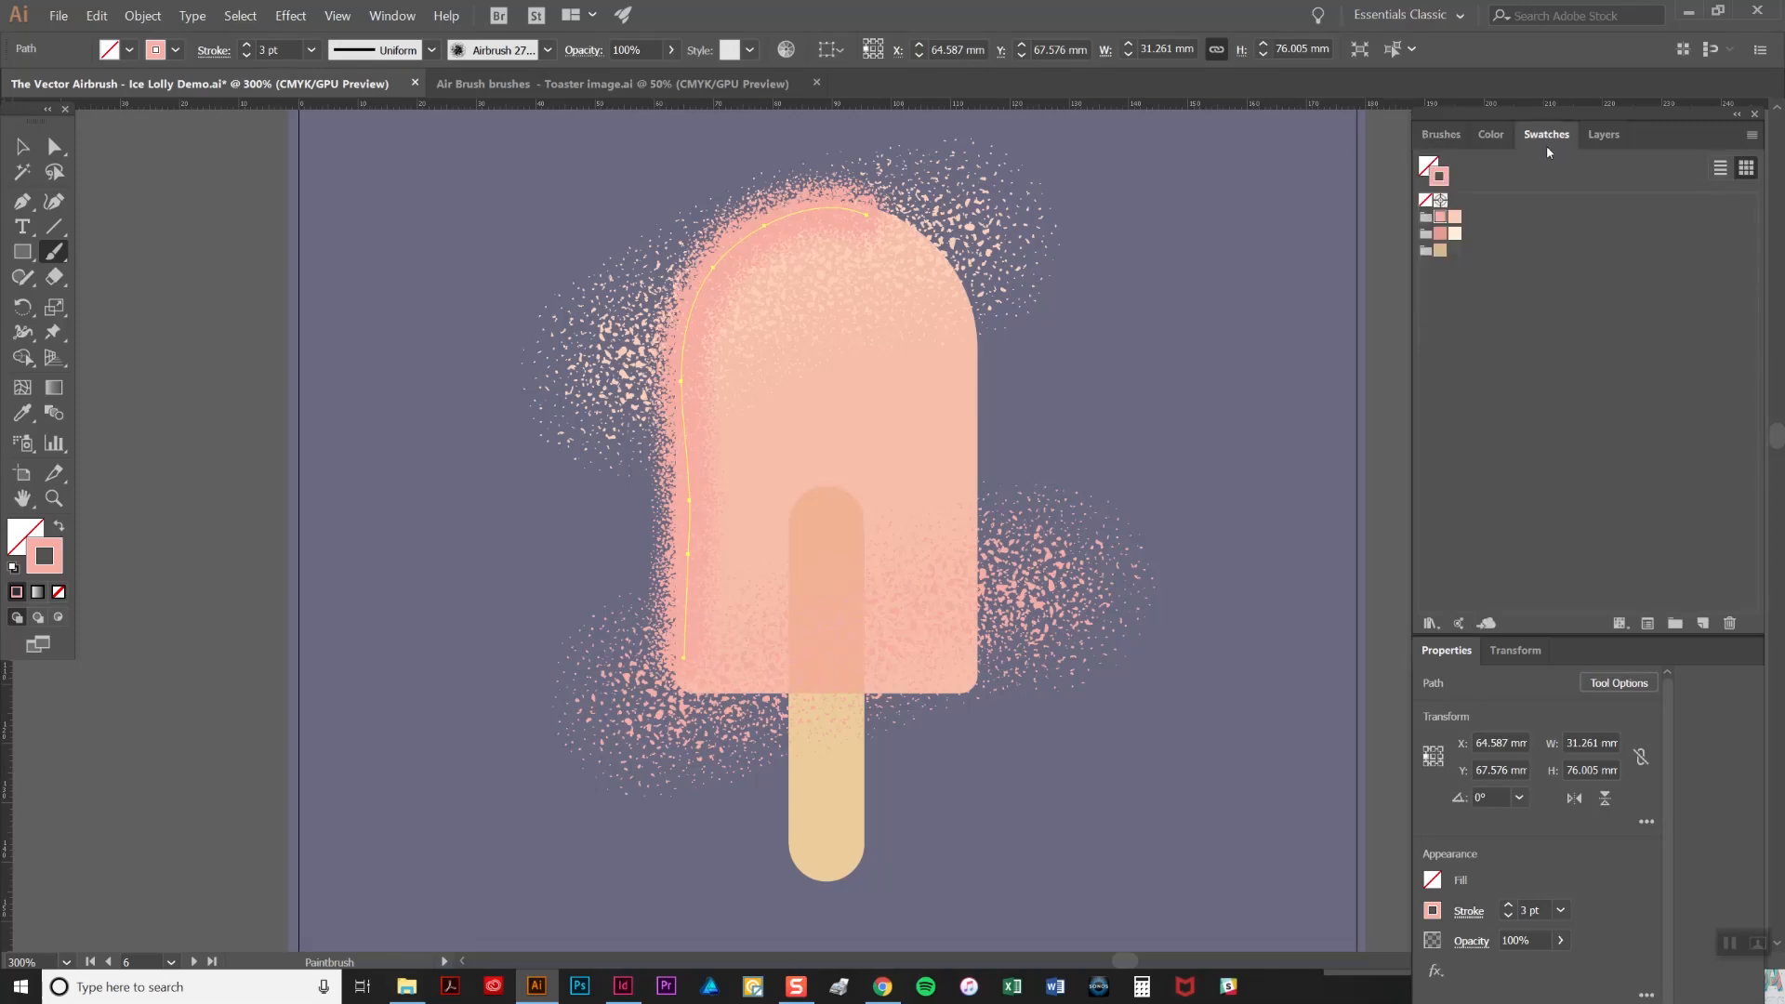
click(1455, 233)
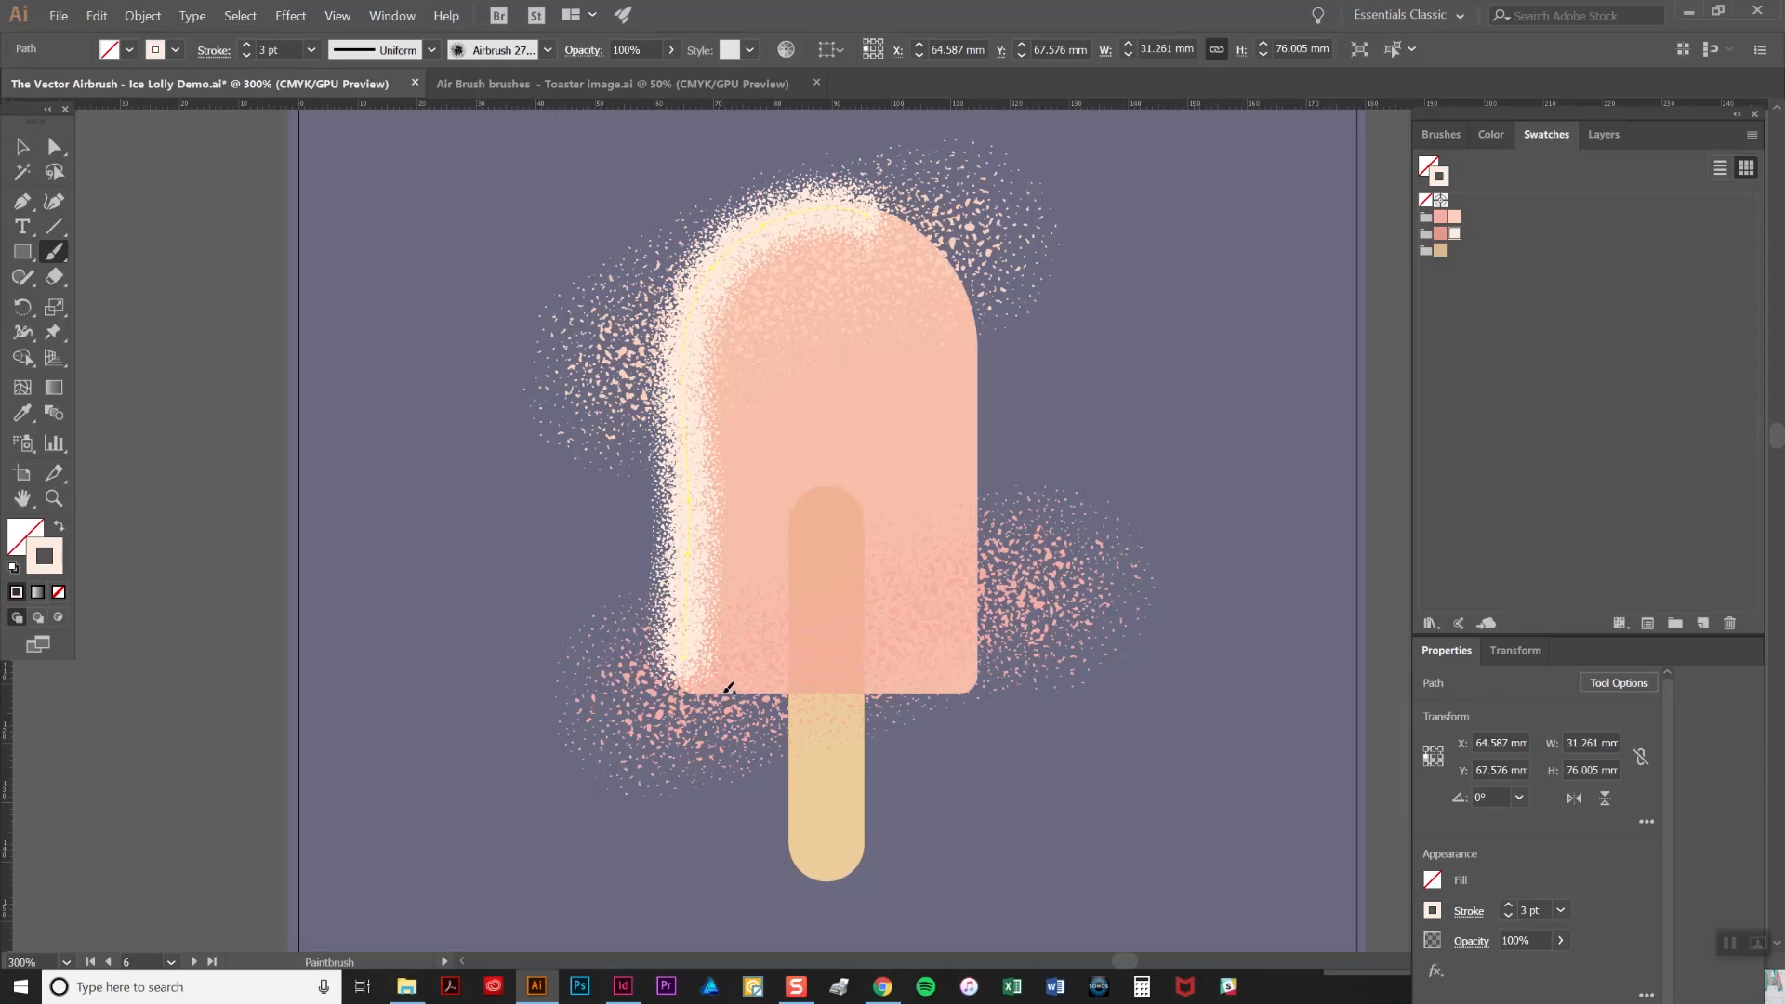
mouse_move(727, 690)
mouse_down()
mouse_move(968, 679)
mouse_move(972, 314)
mouse_up()
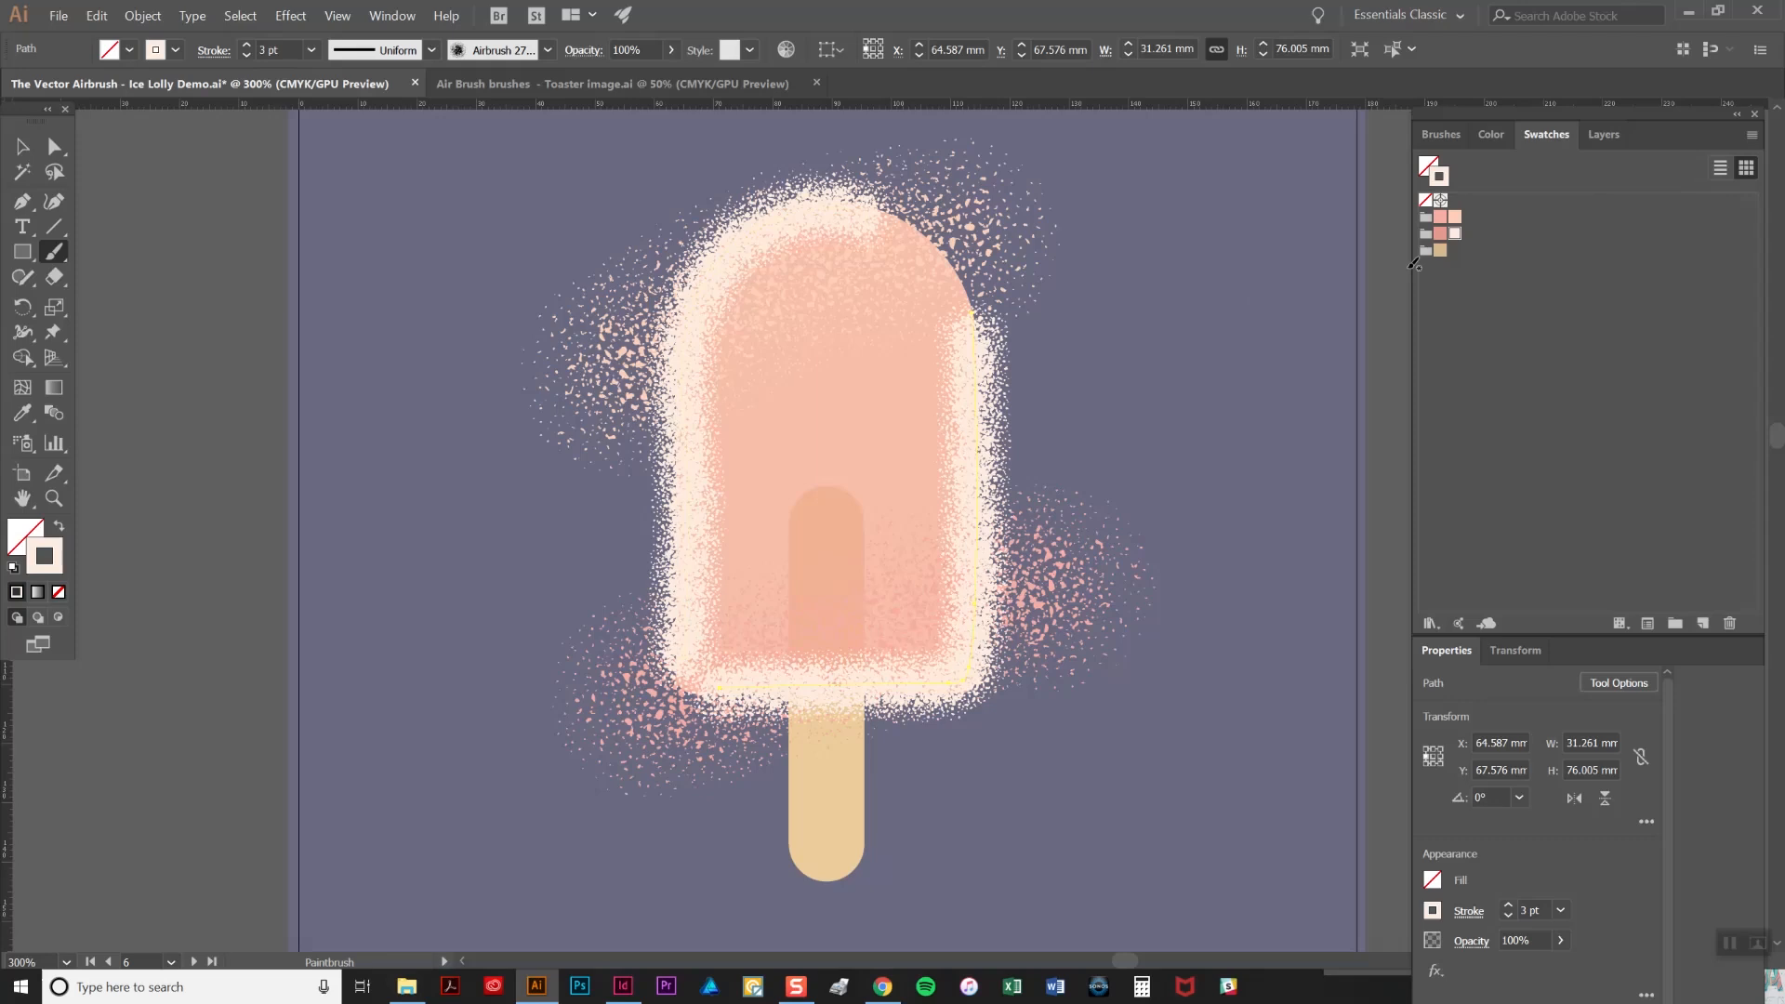
click(1440, 234)
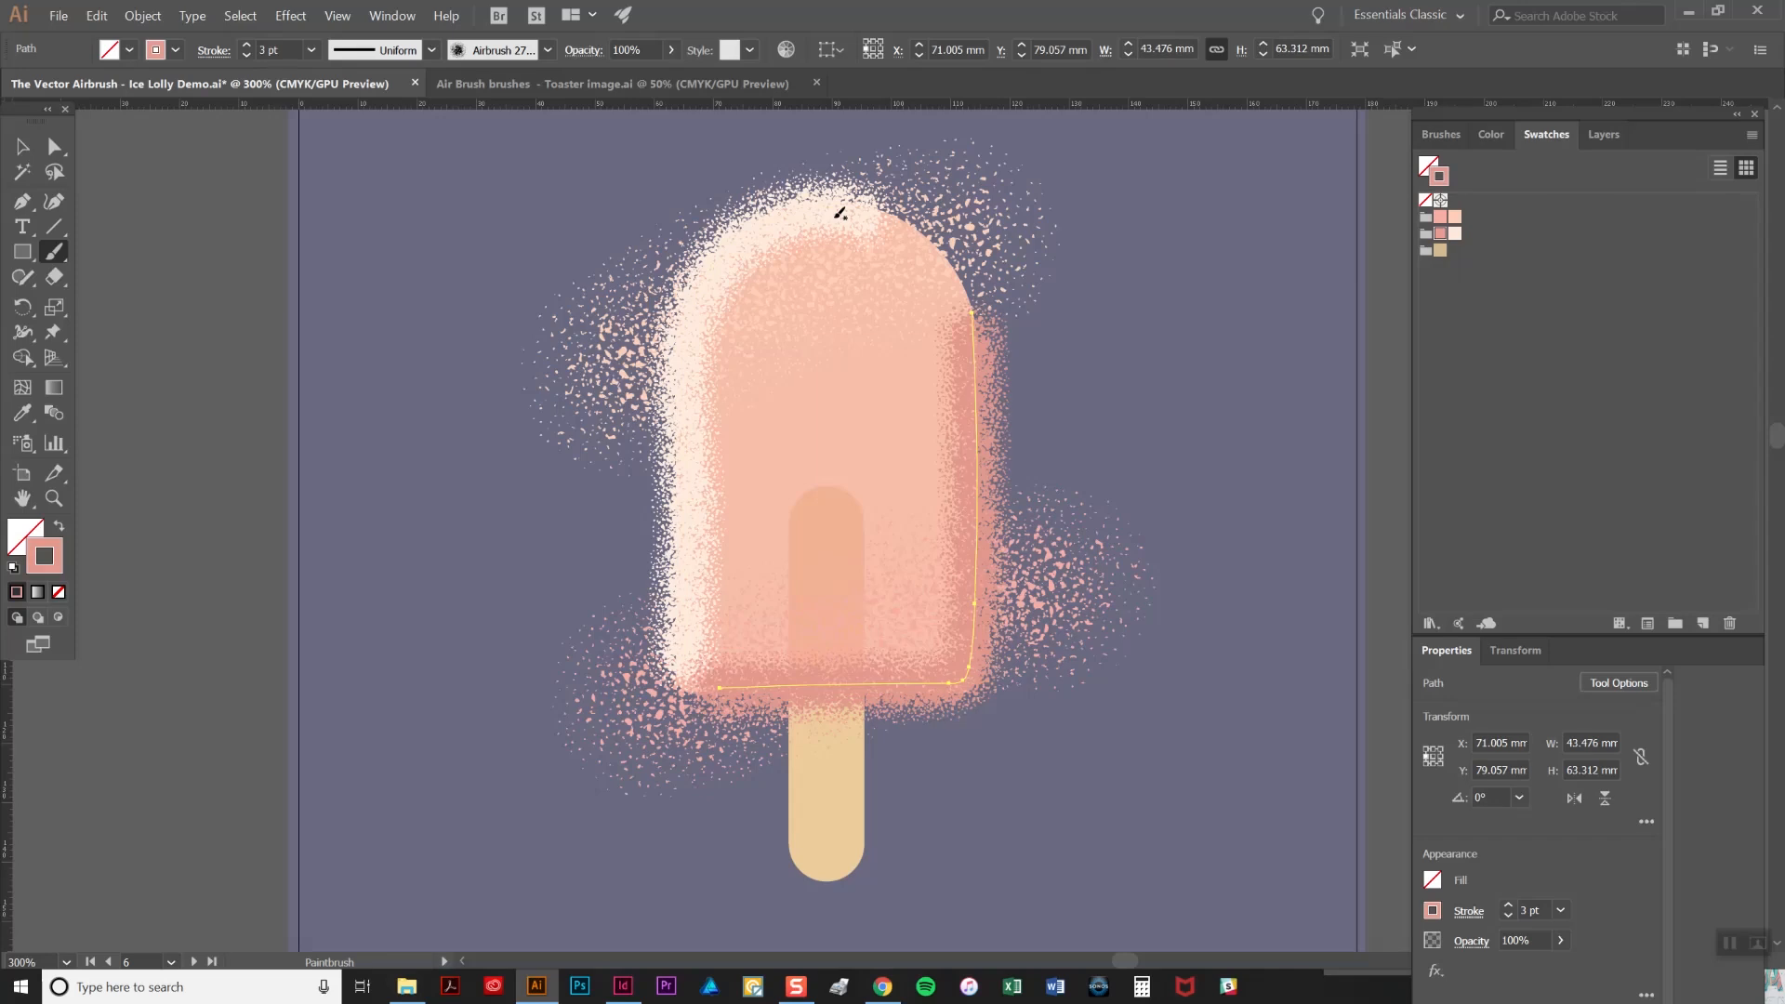
- Reshape the cream highlight path, extending its top end further around the lolly's curve and adjusting its anchor on the left side
key(a)
click(882, 227)
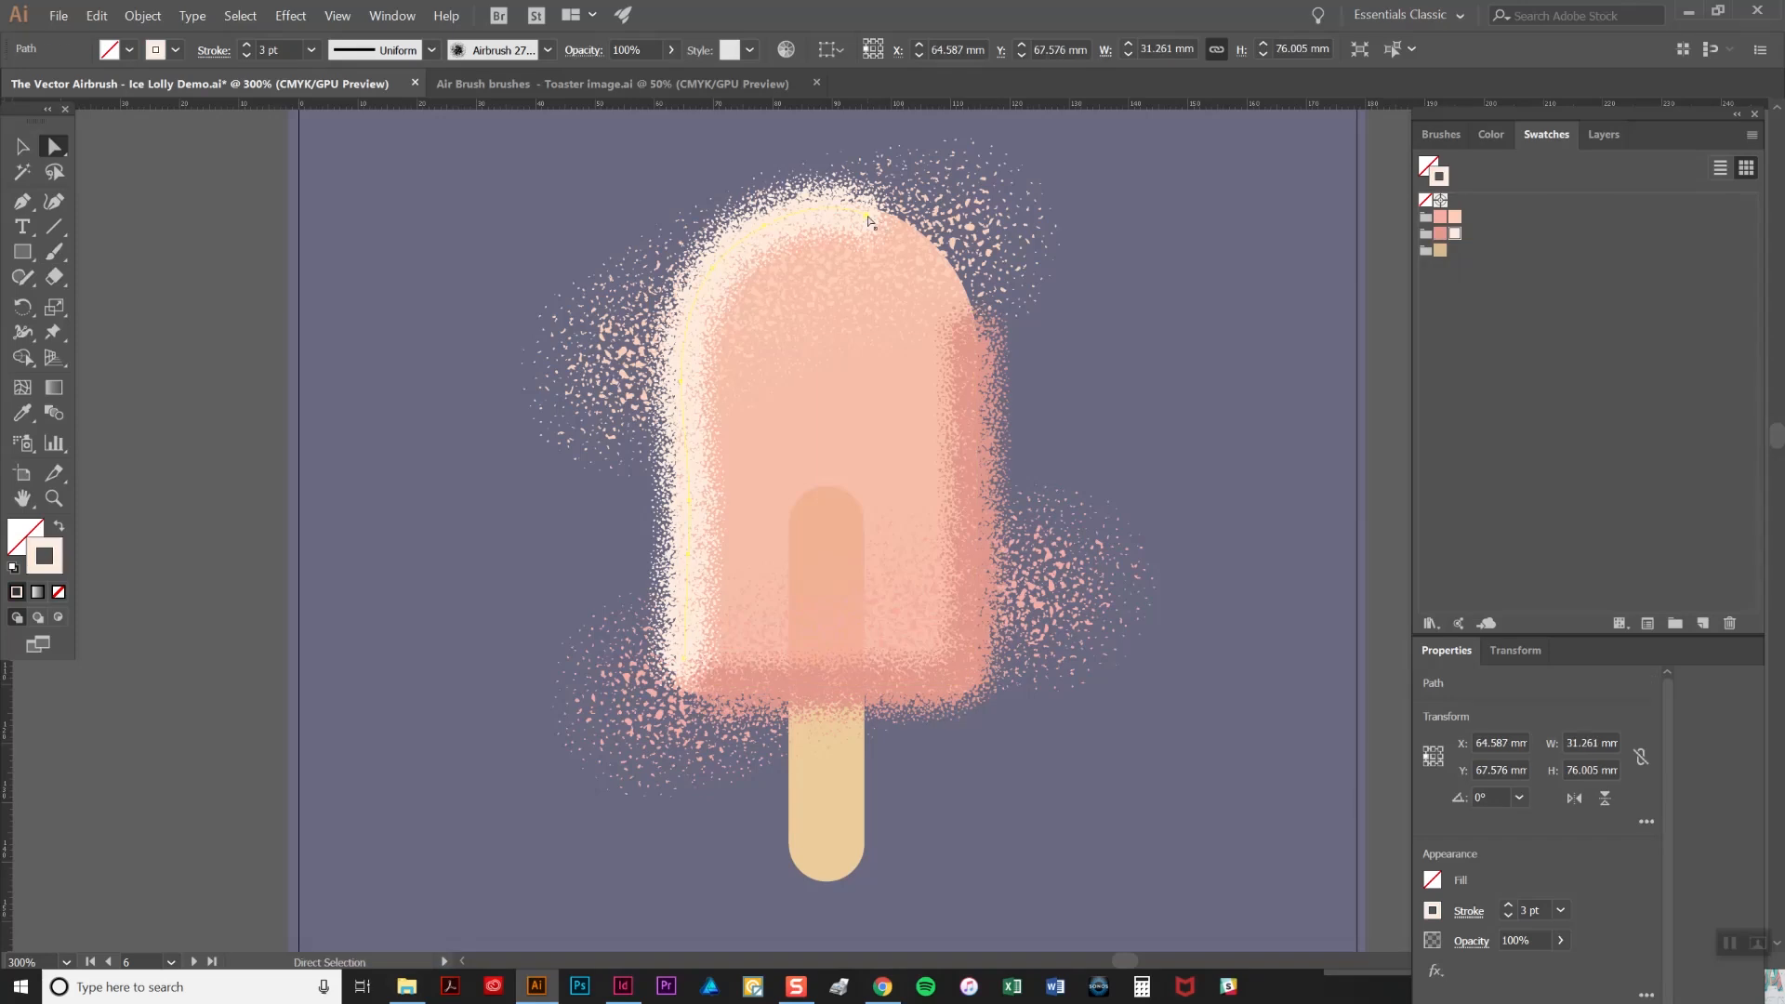
drag(869, 221, 903, 248)
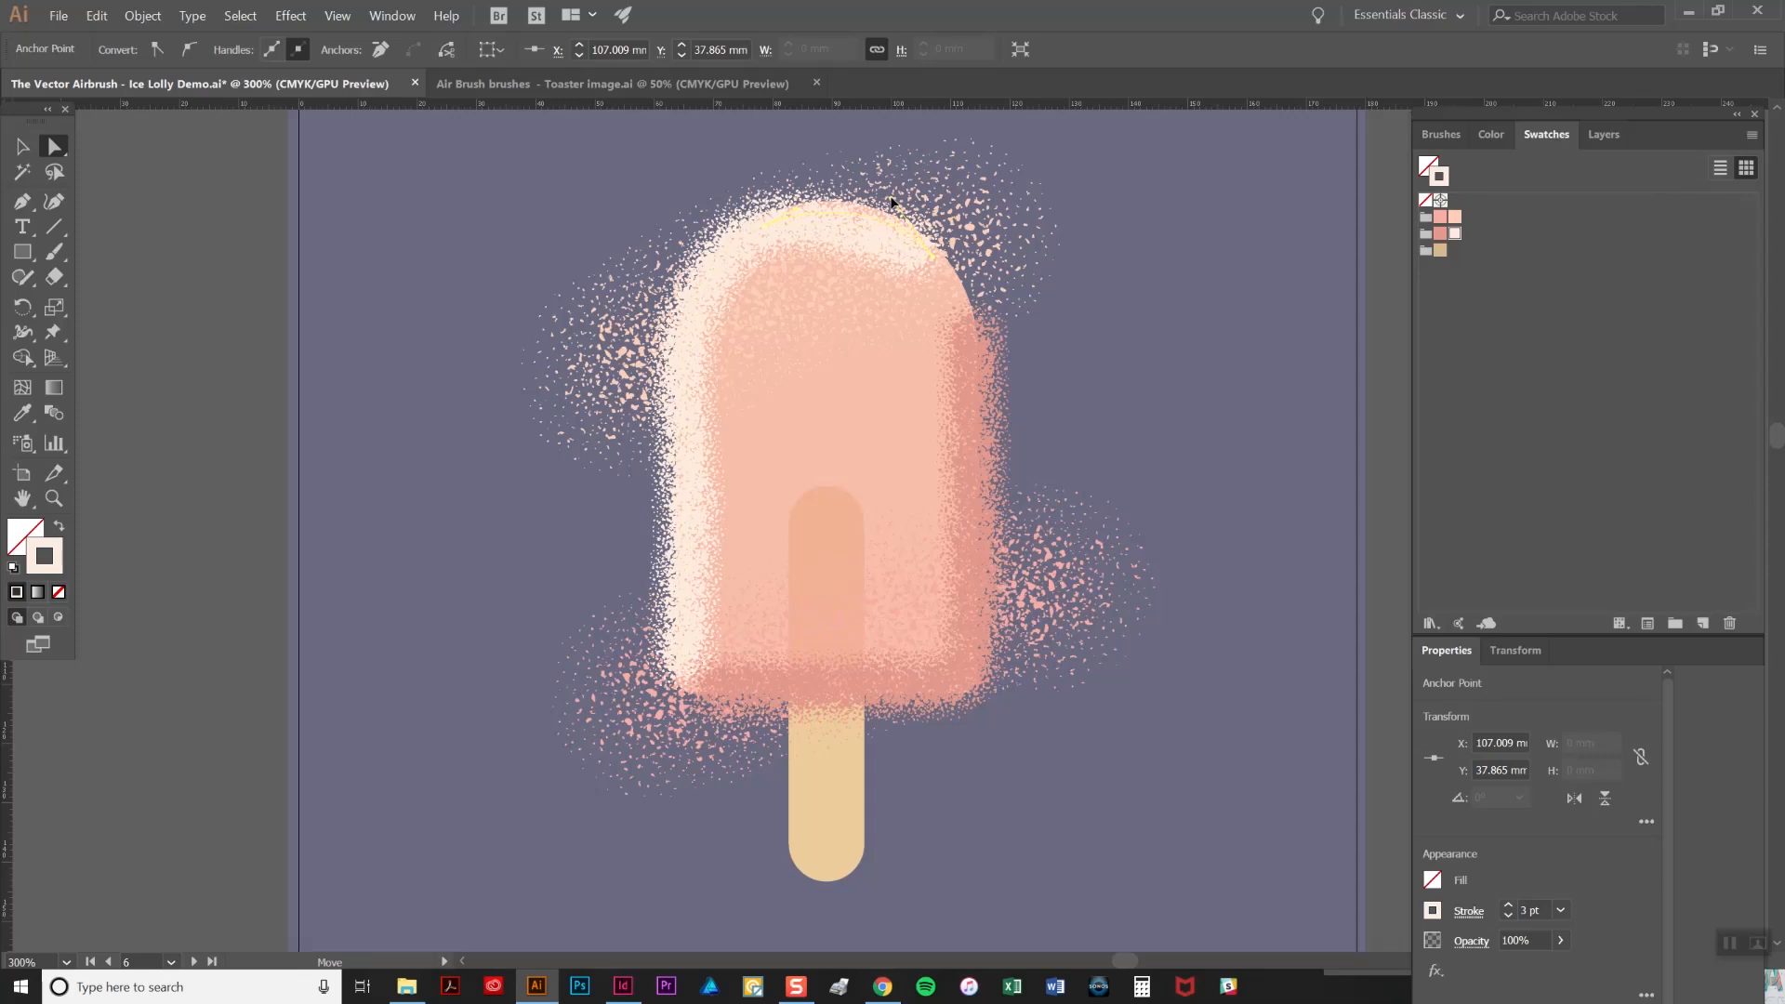
click(690, 504)
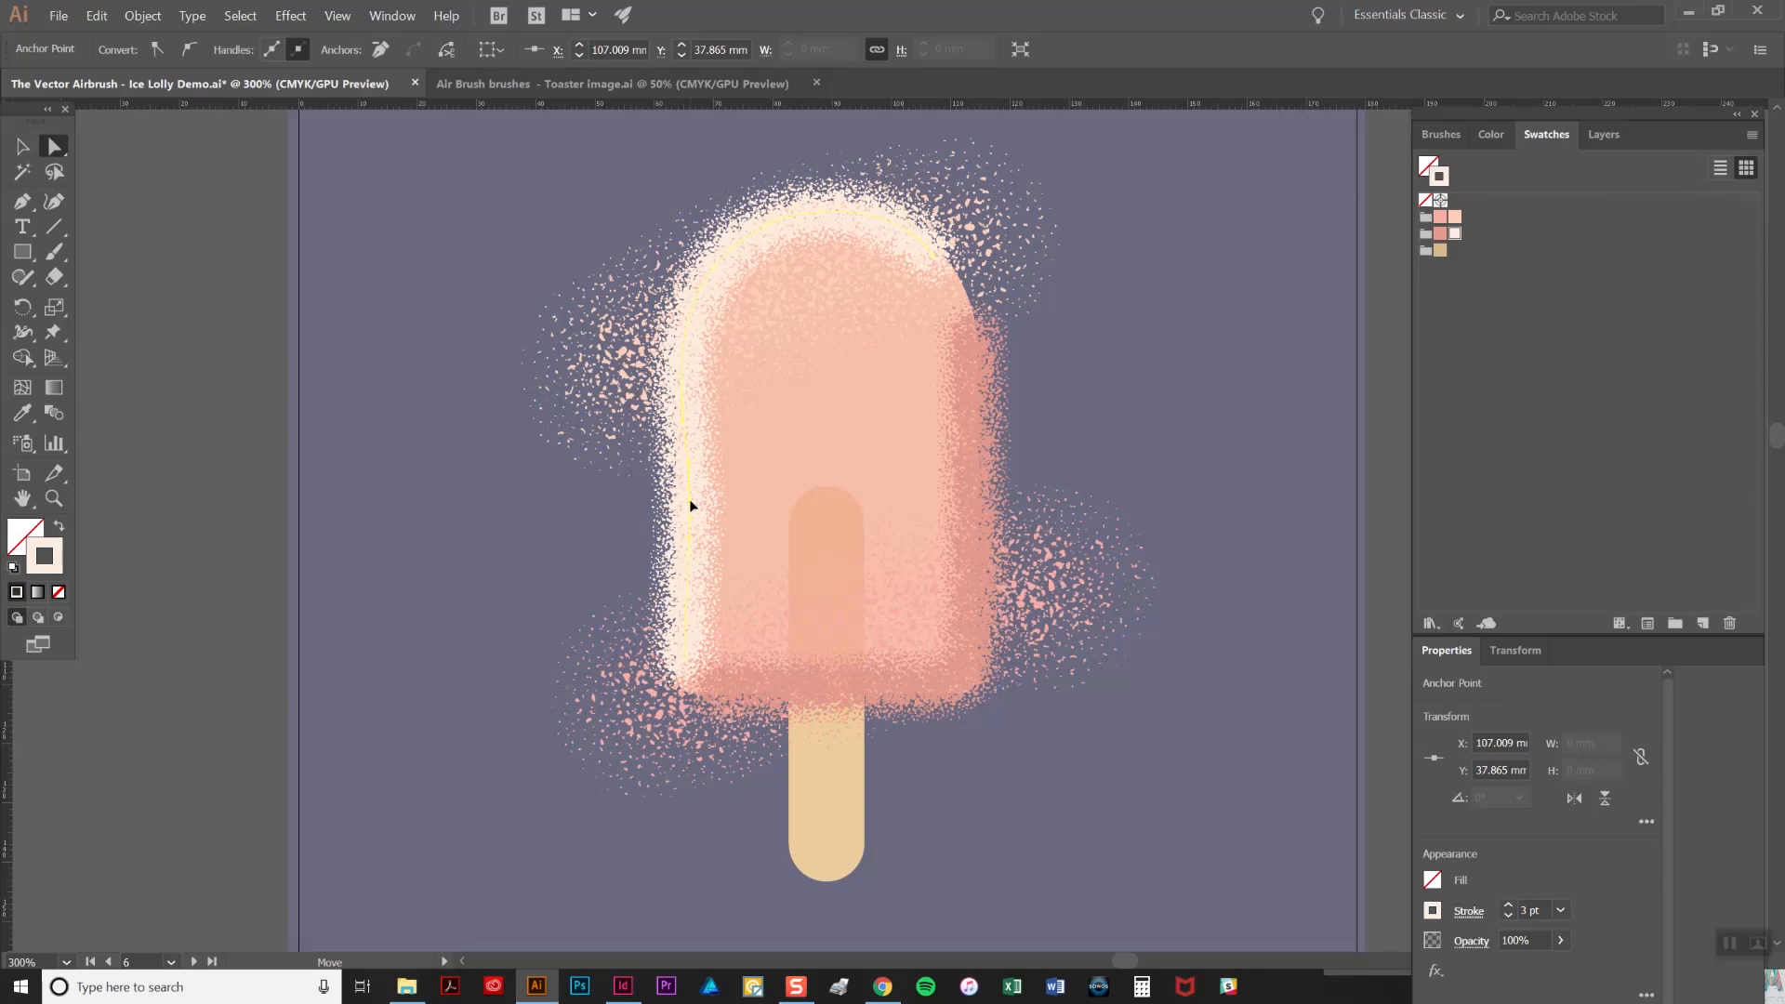
drag(690, 504, 683, 560)
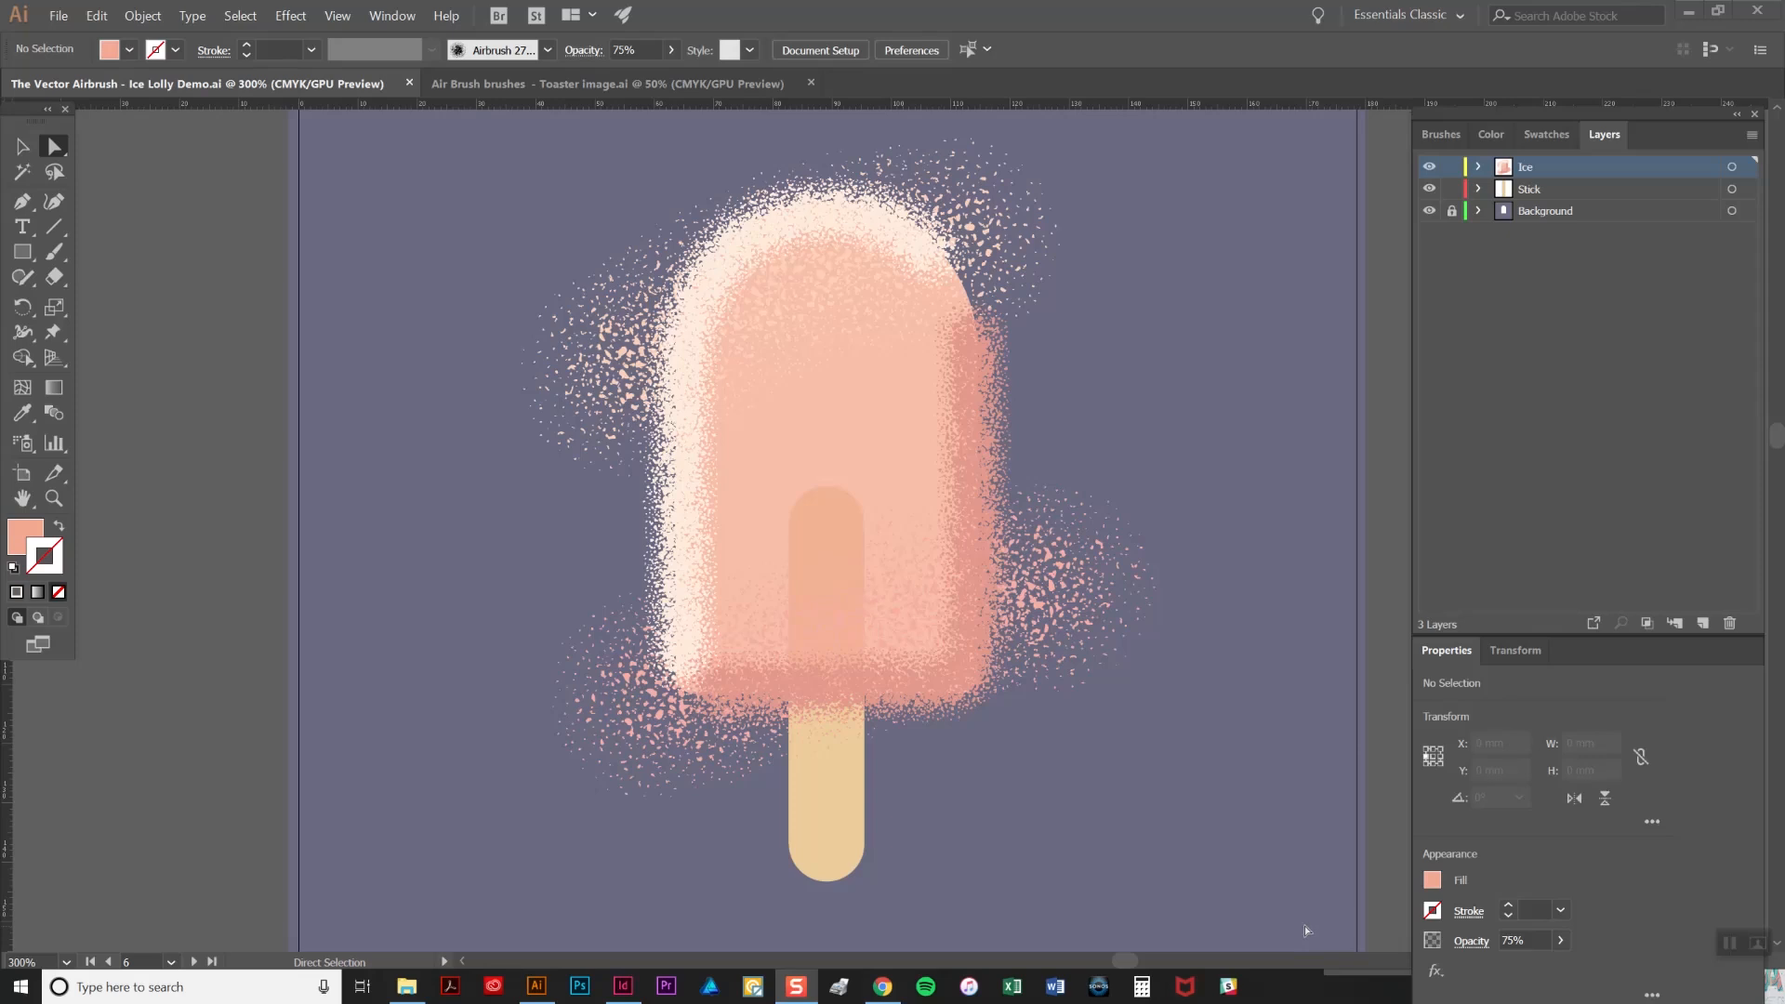
- Copy the lolly's rectangle in the Ice layer, paste it in front, and move the copy to the top of the layer
click(1479, 167)
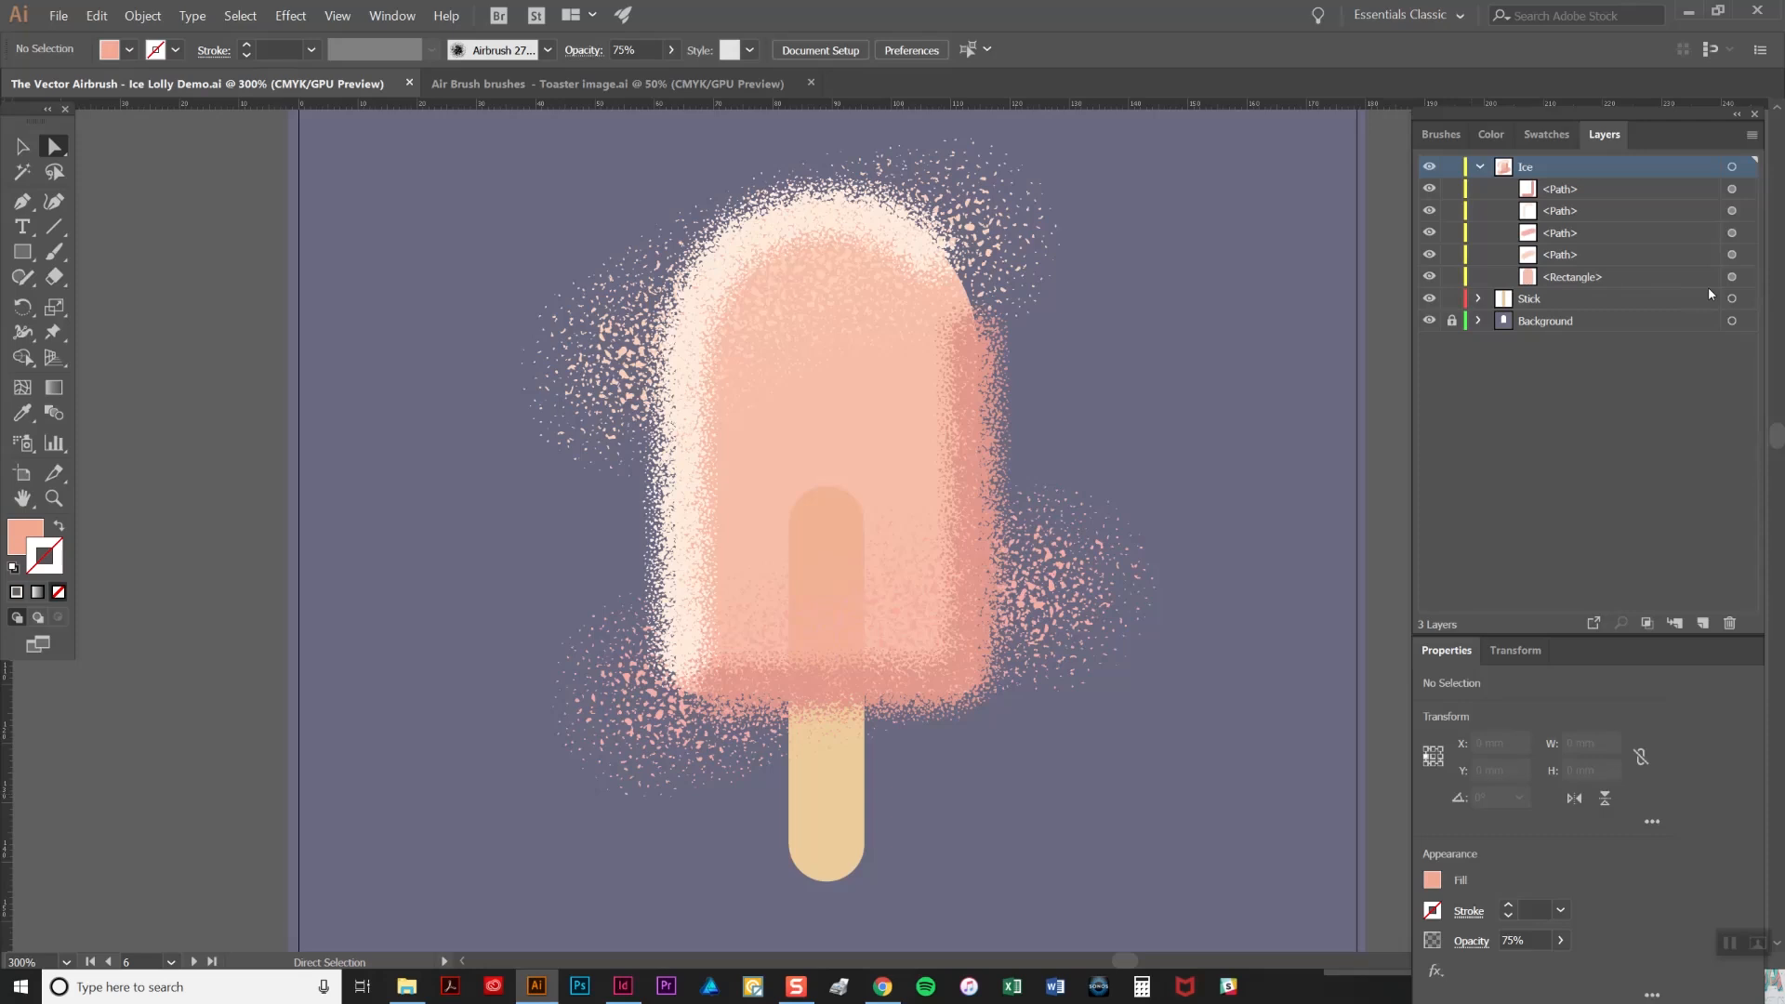
click(1733, 278)
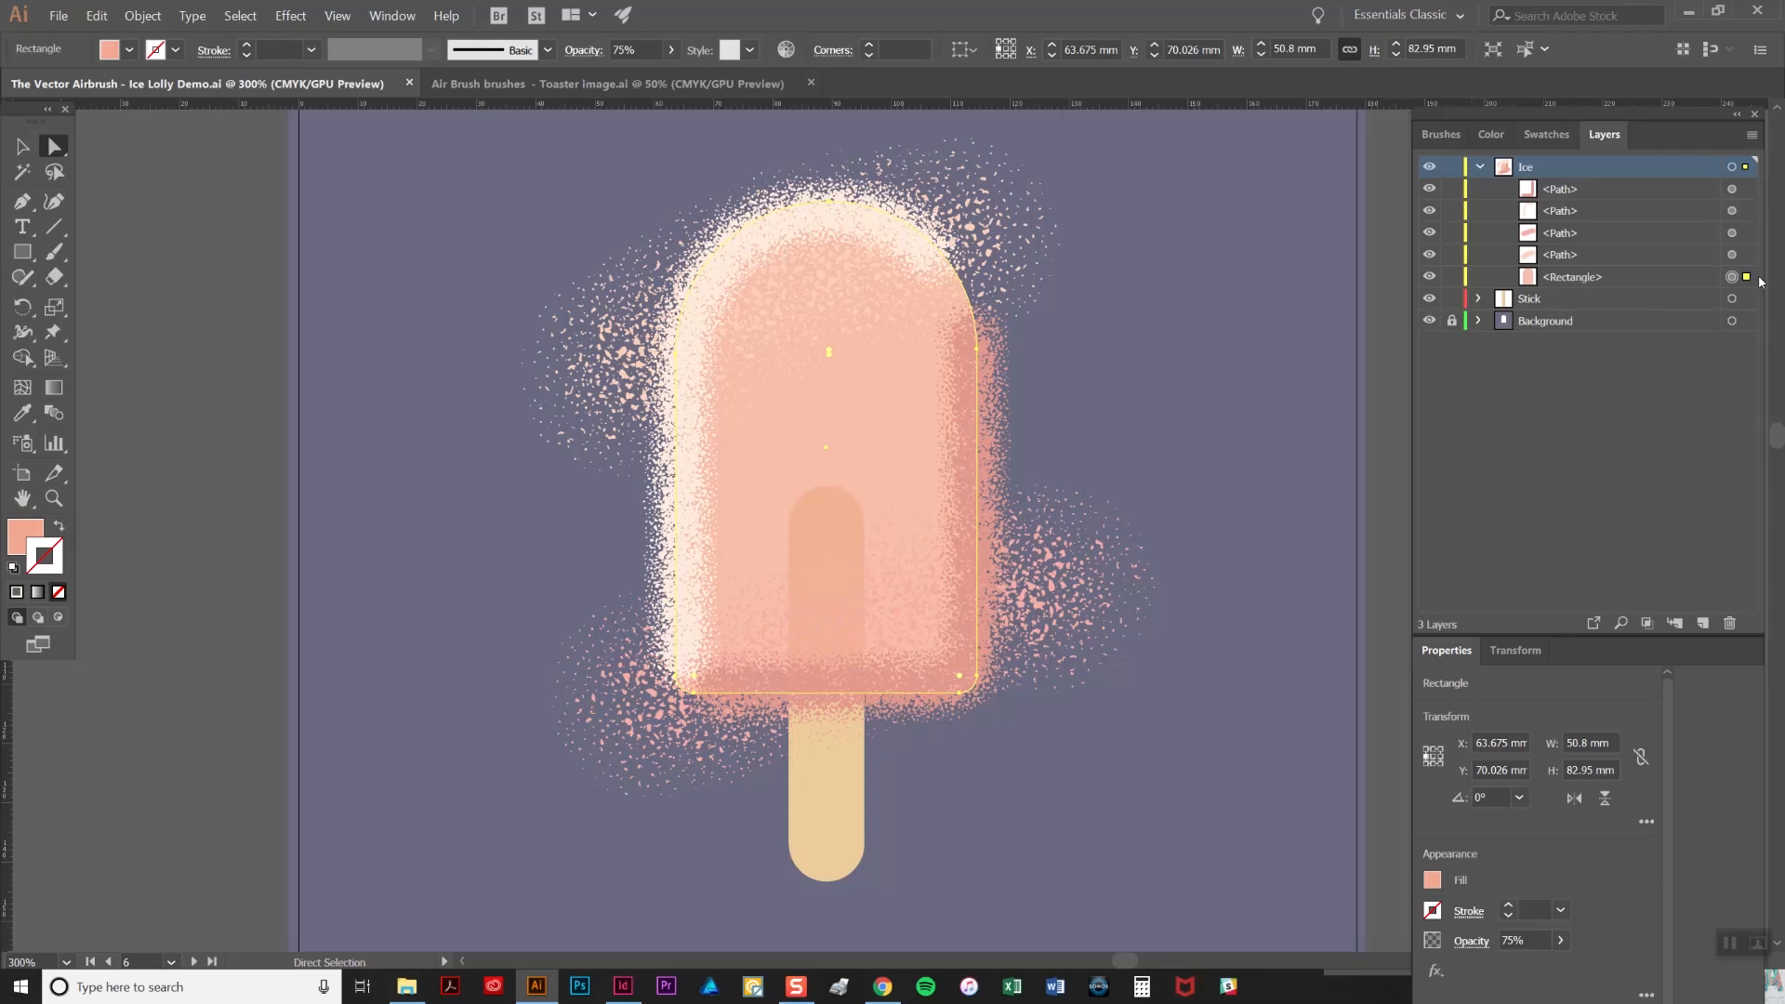
click(97, 15)
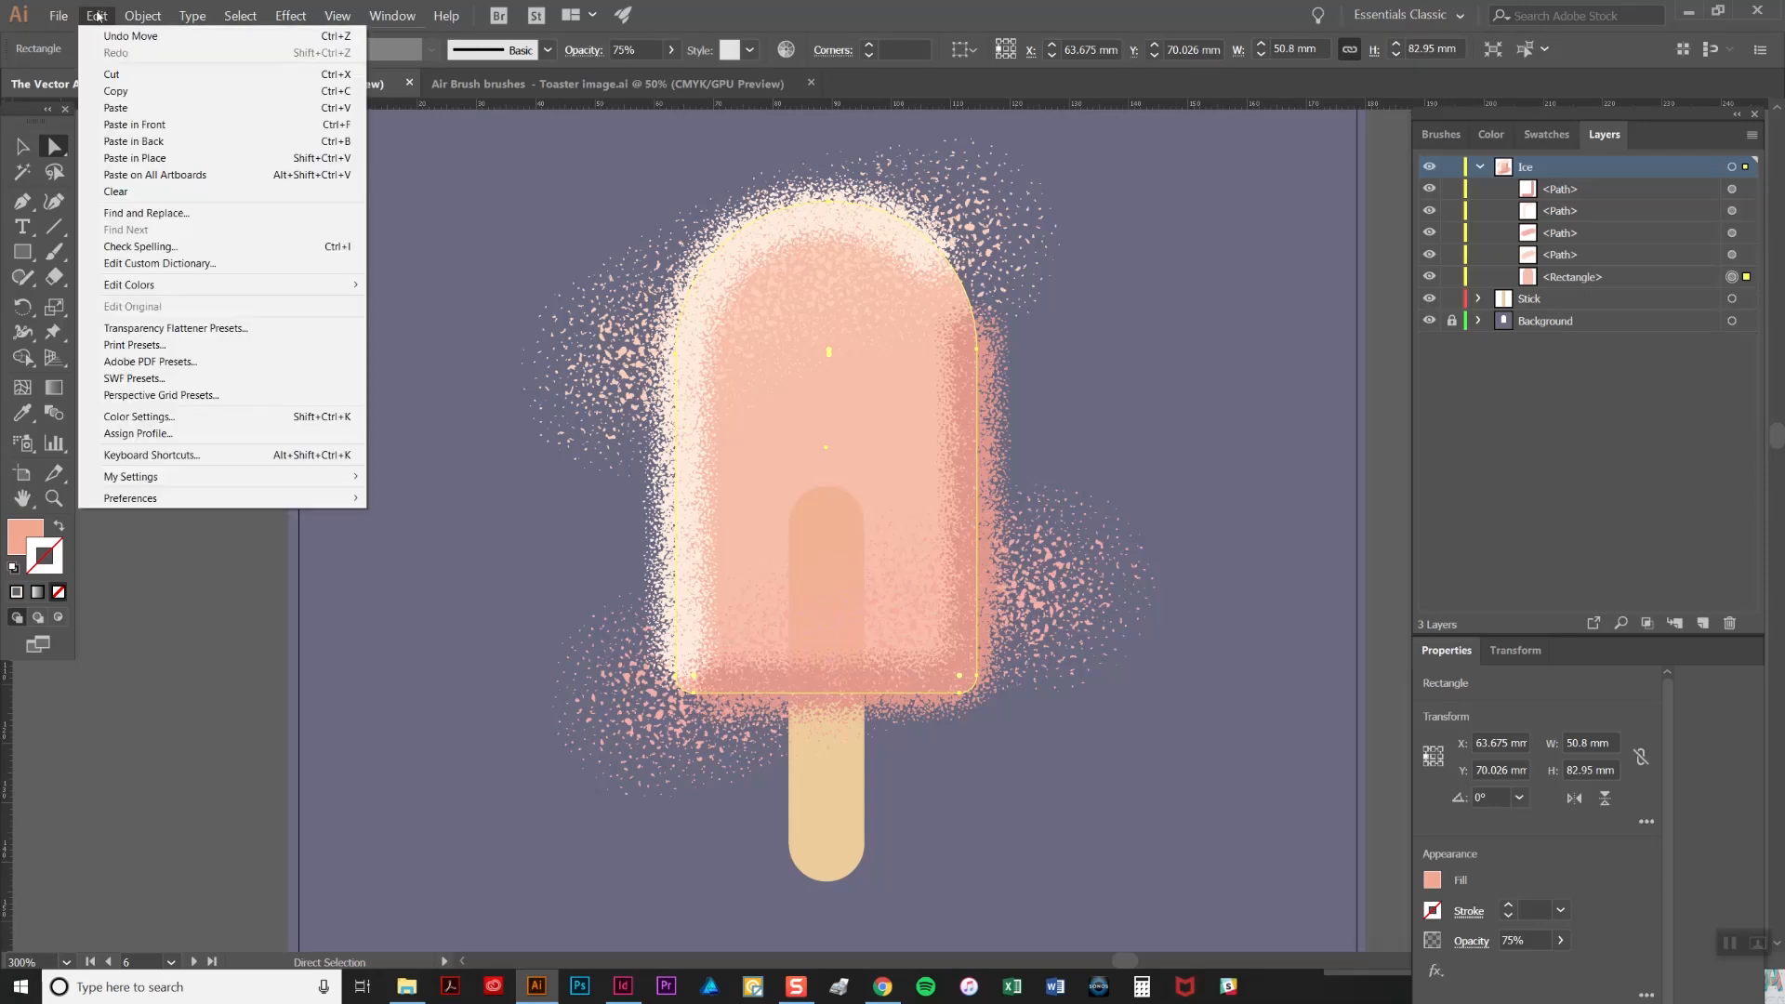
click(149, 93)
click(97, 16)
click(183, 124)
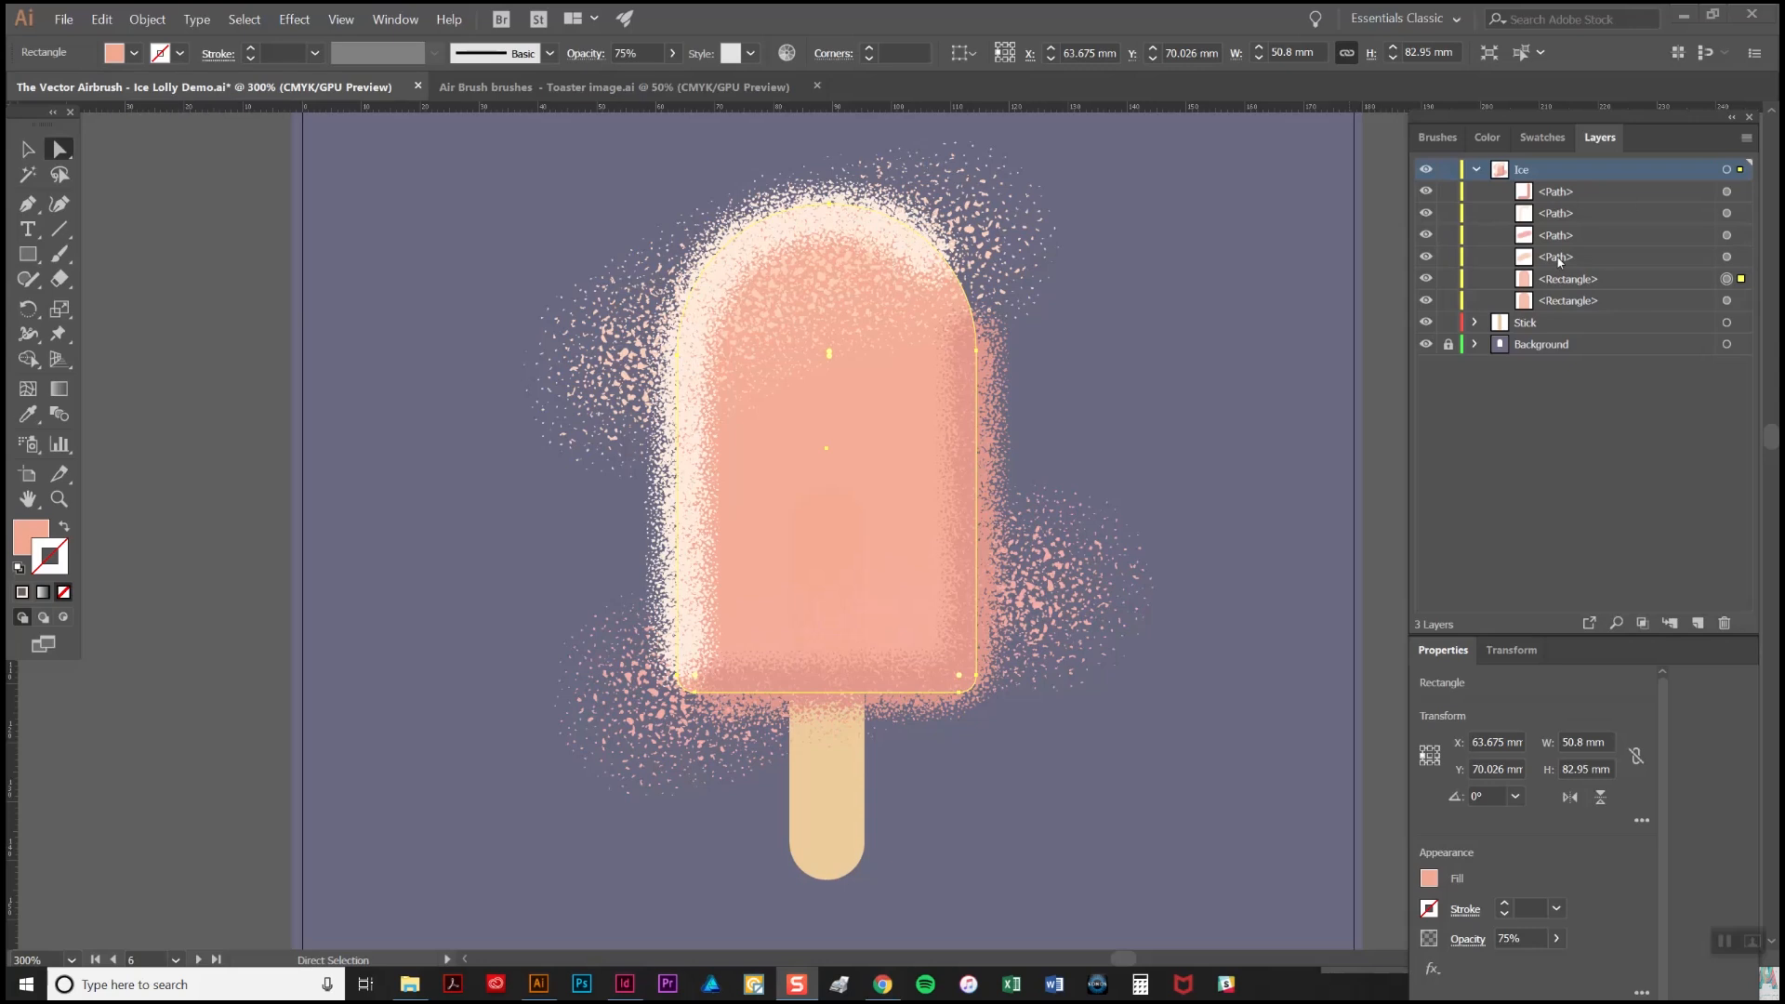
click(1616, 284)
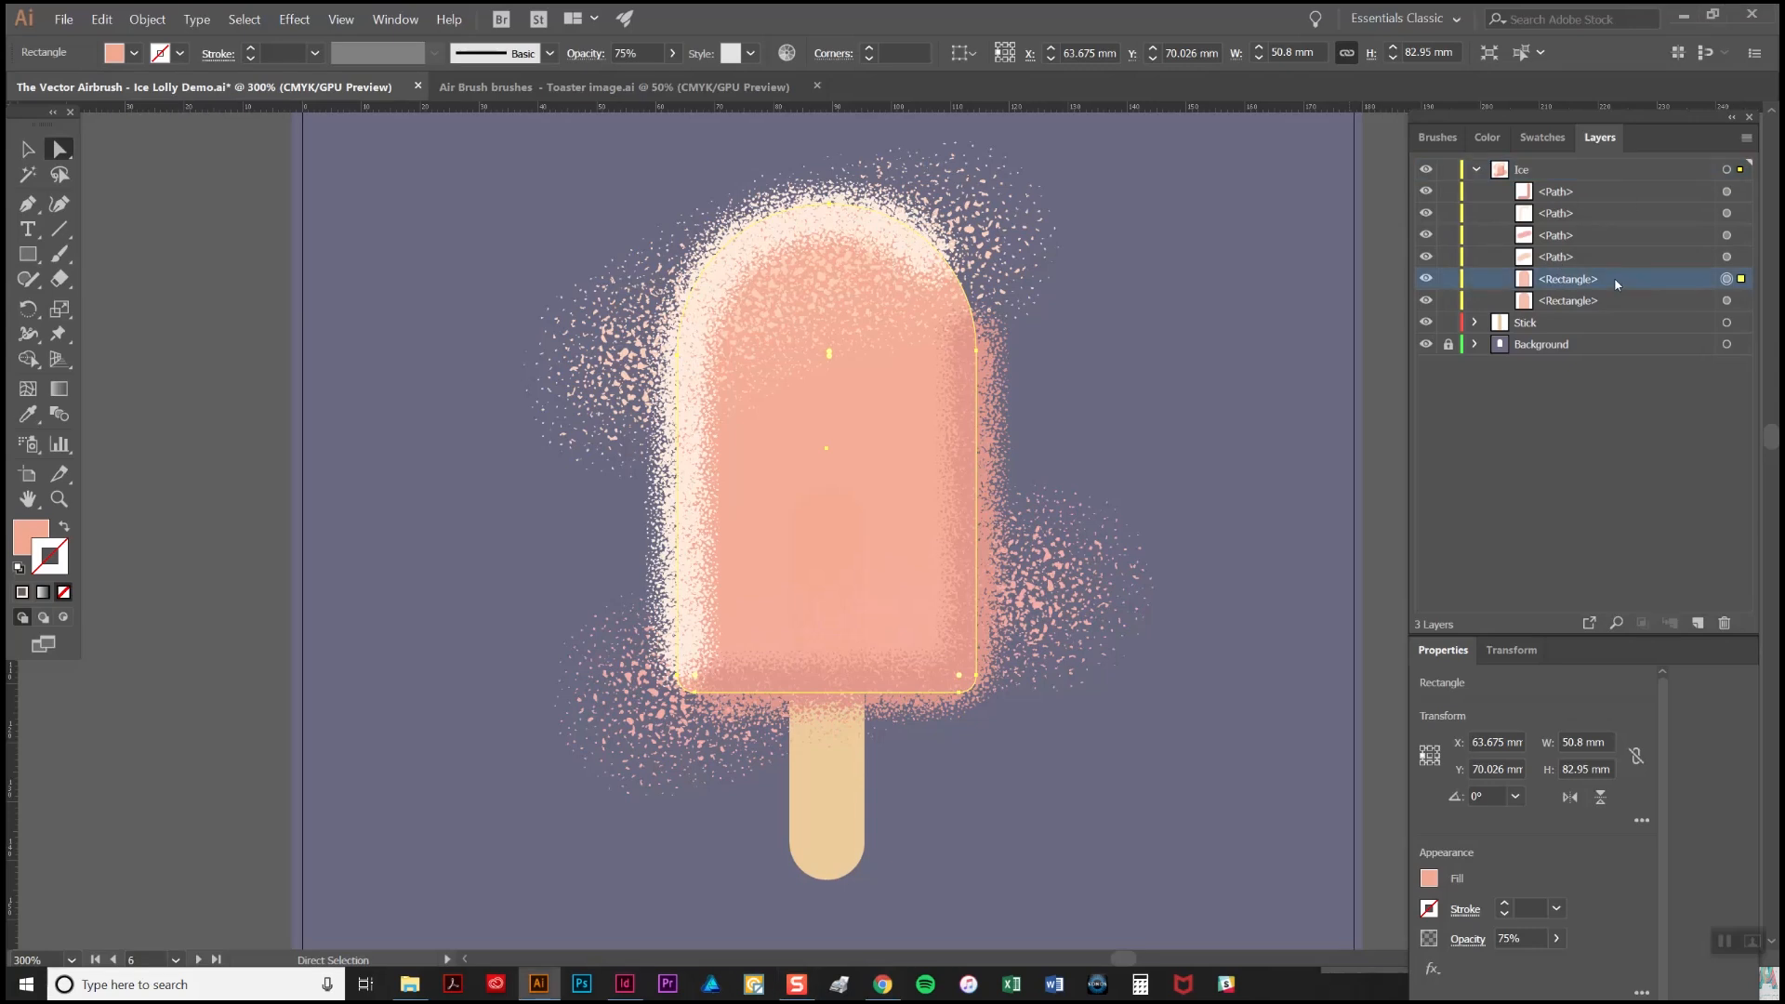
drag(1616, 284, 1598, 183)
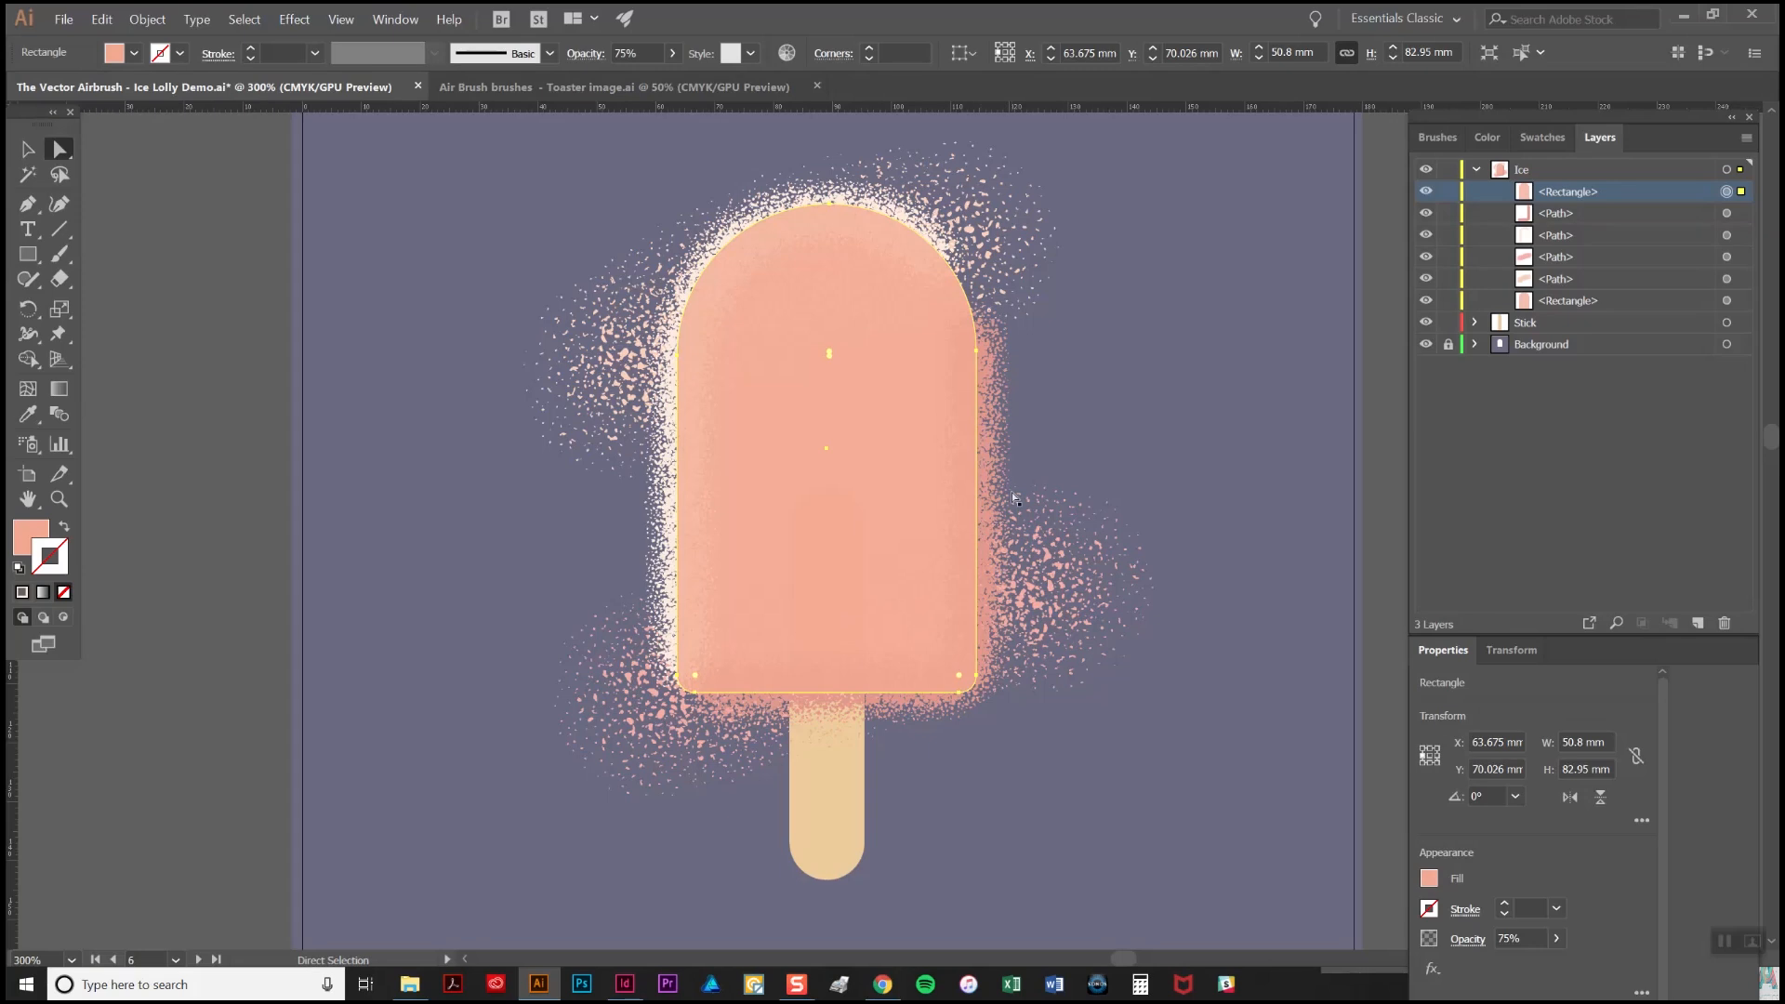
- Add the four airbrush paths in the Ice layer to the selected top rectangle and make a clipping mask from them
shift+click(1726, 214)
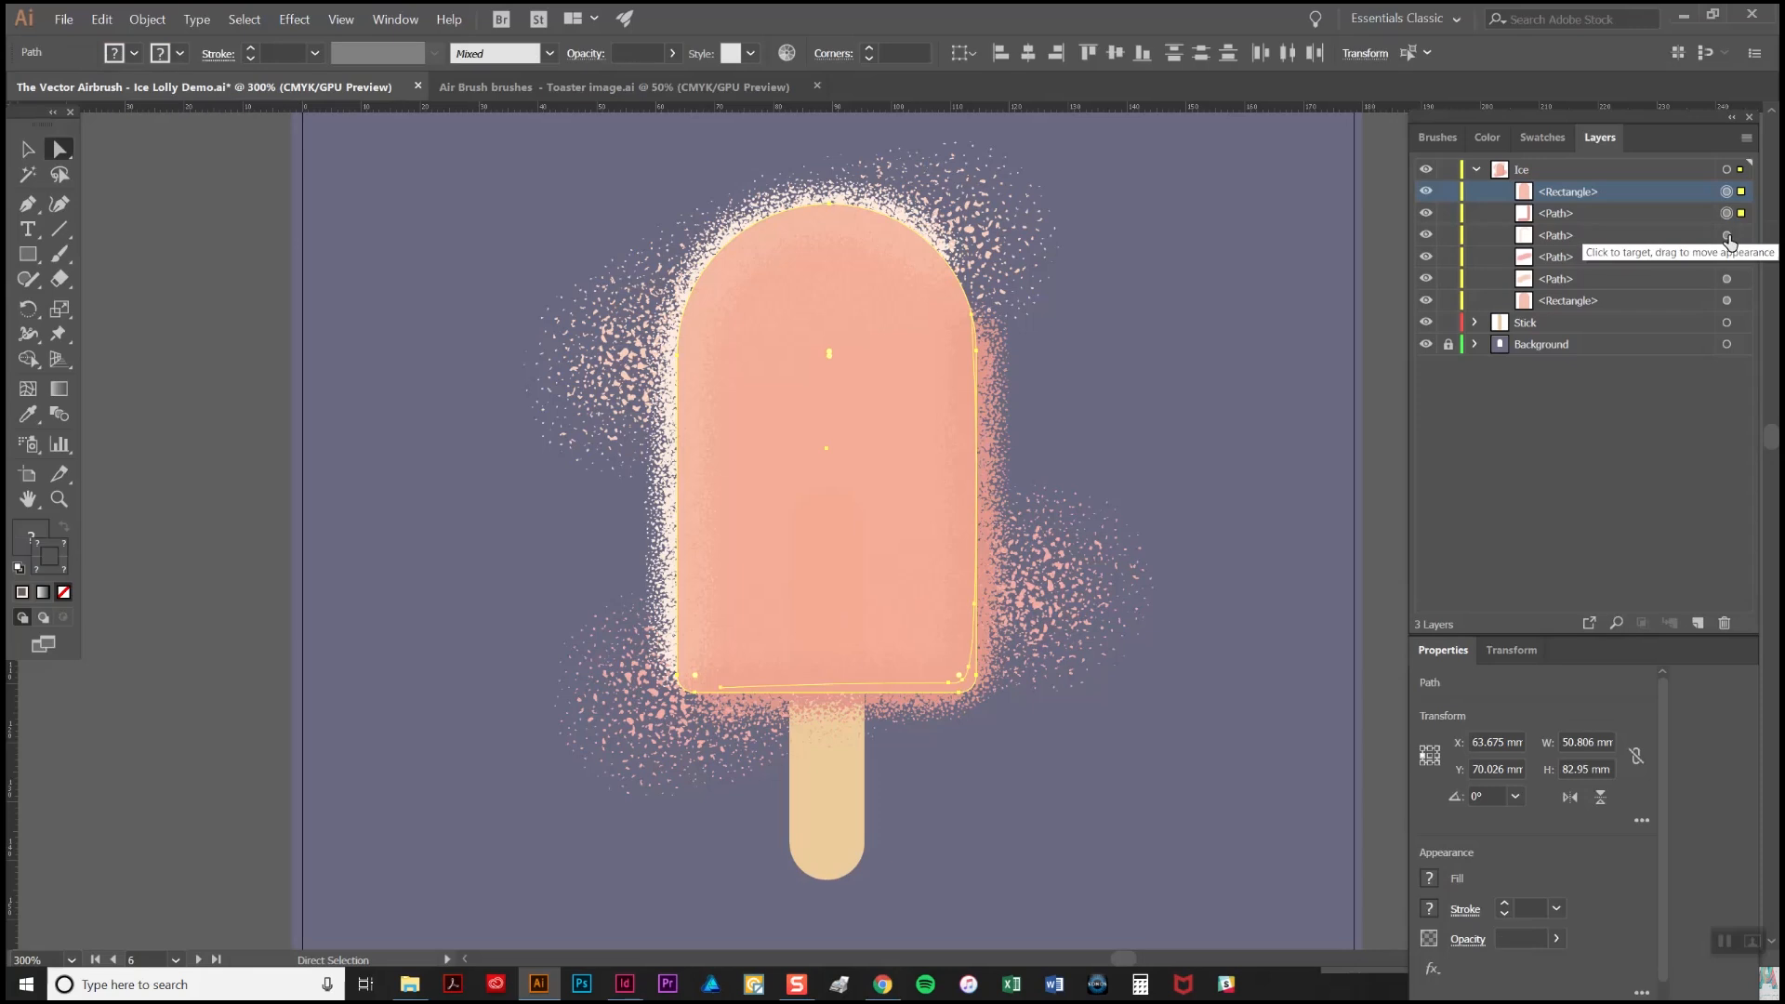
shift+click(1726, 235)
shift+click(1726, 257)
shift+click(1726, 279)
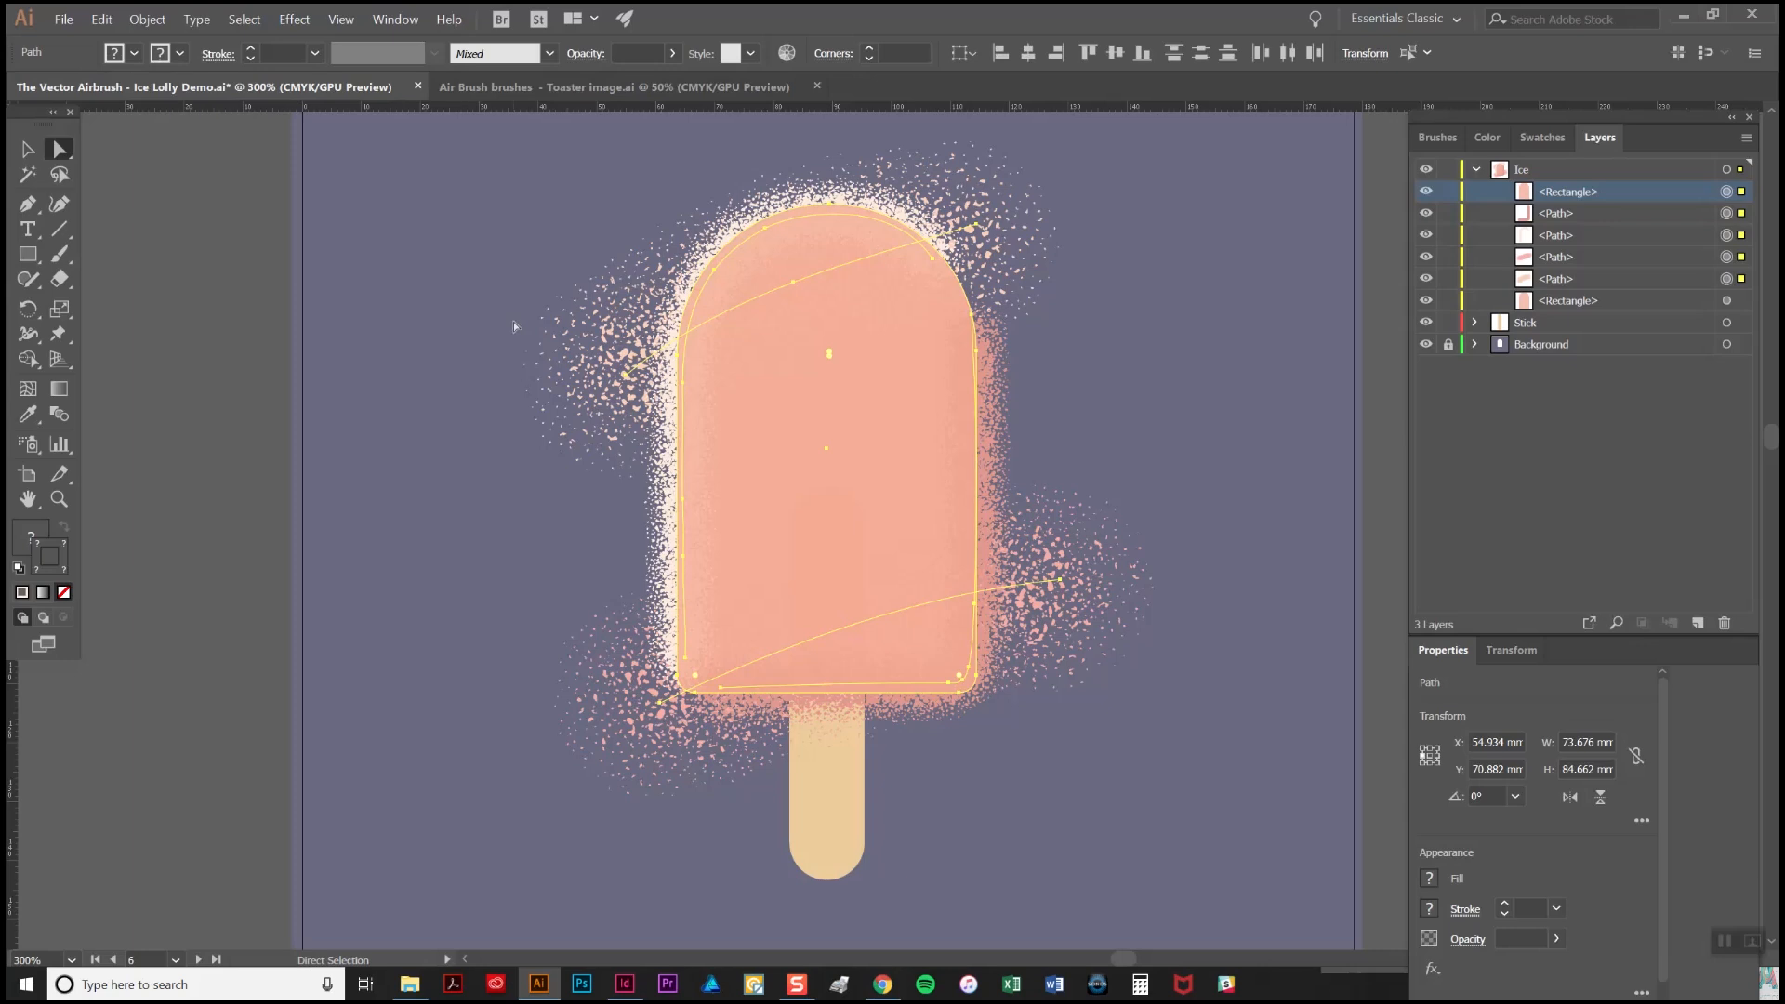
click(158, 18)
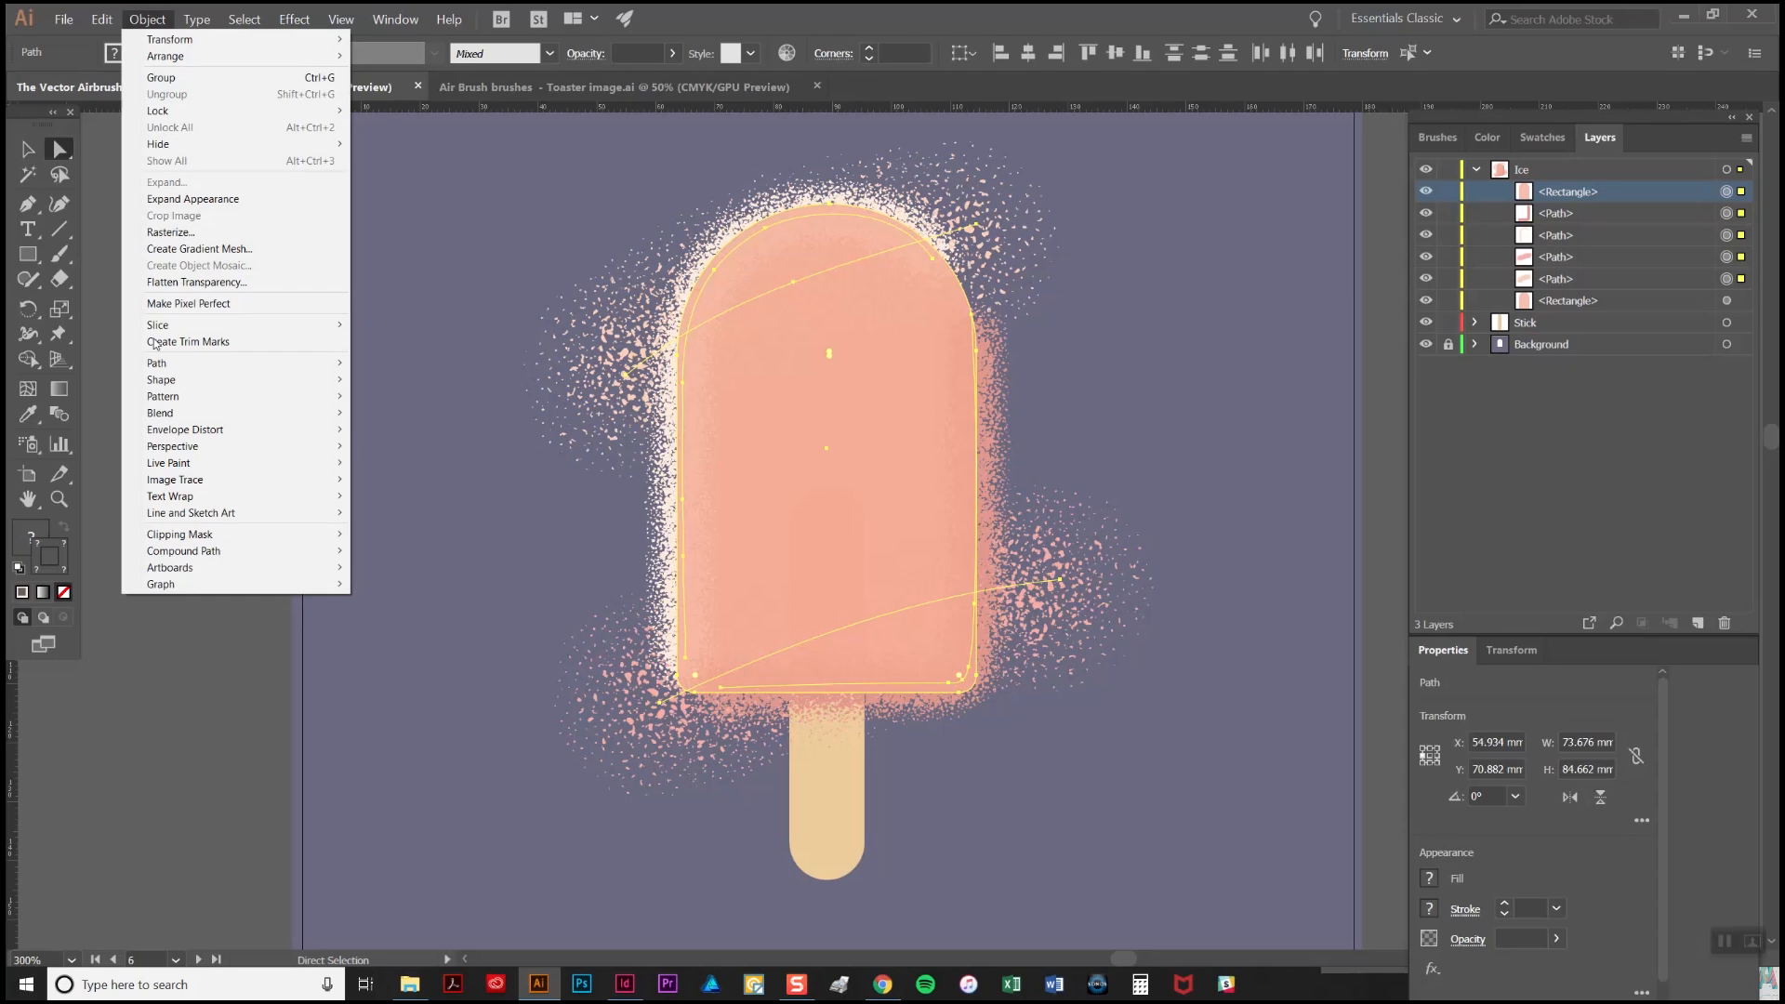
mouse_move(306, 534)
click(383, 536)
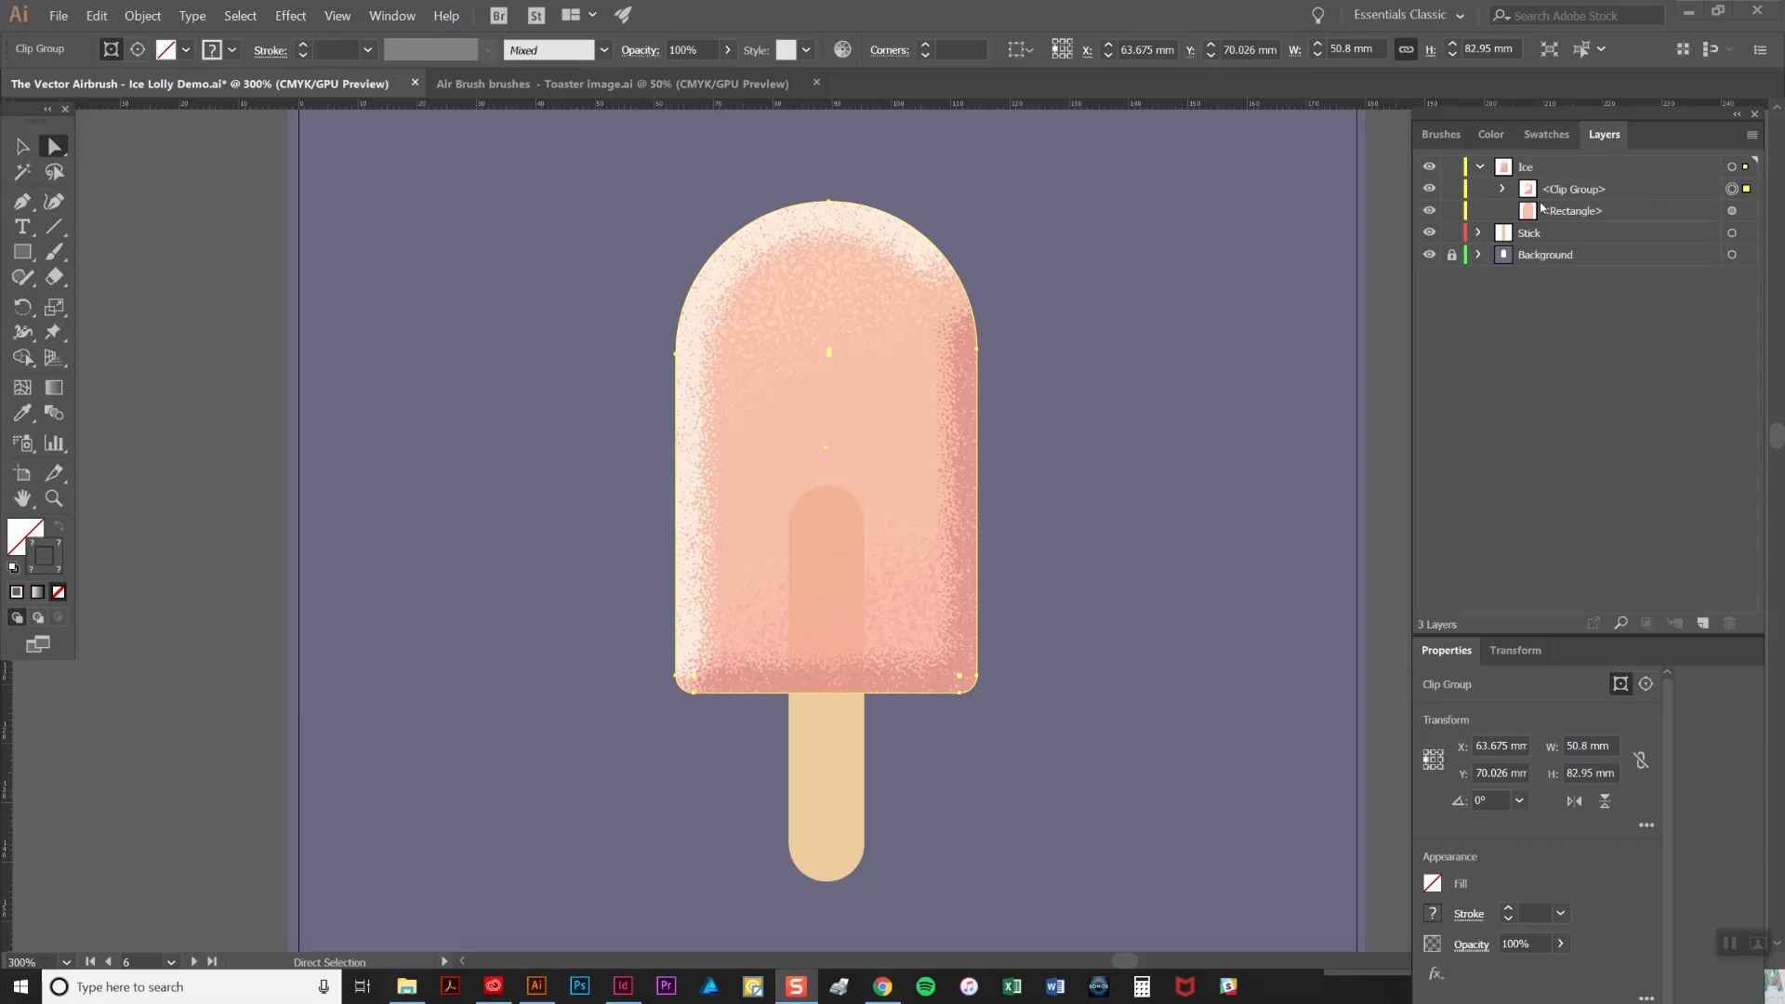
- Nudge the cream highlight path inside the clip group left and up, and pull its upper-right end anchor outward past the lolly's edge
click(1504, 189)
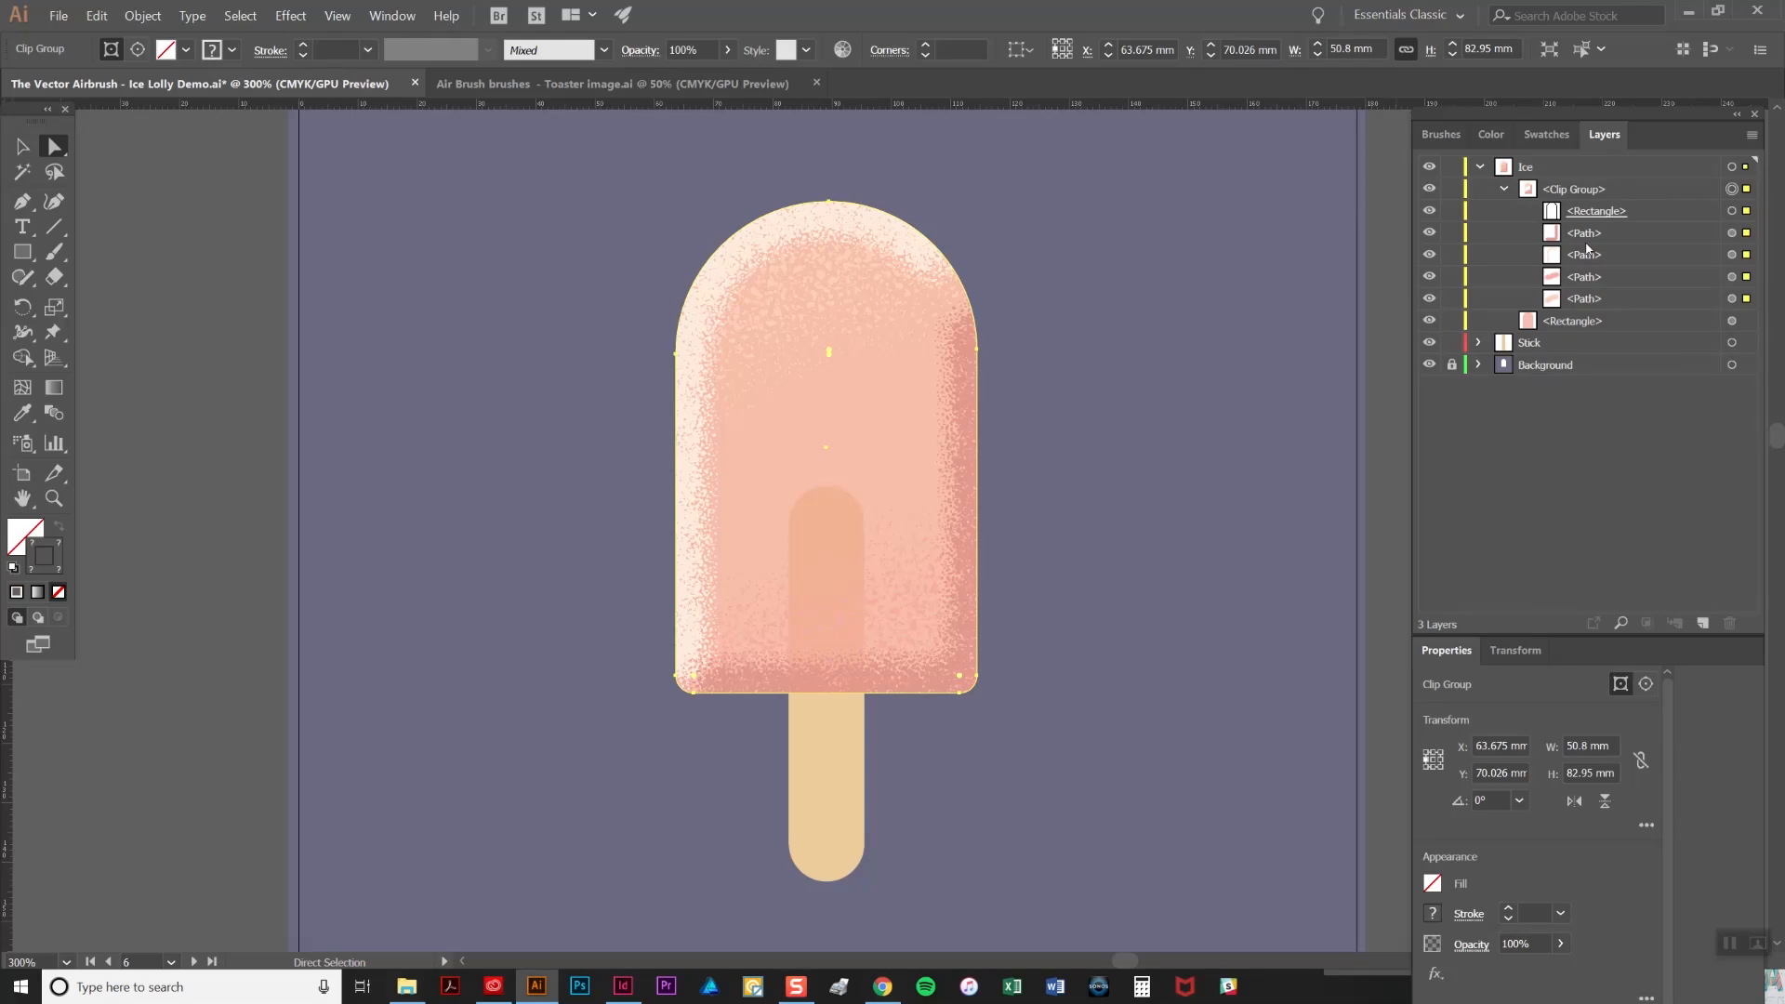
click(1732, 255)
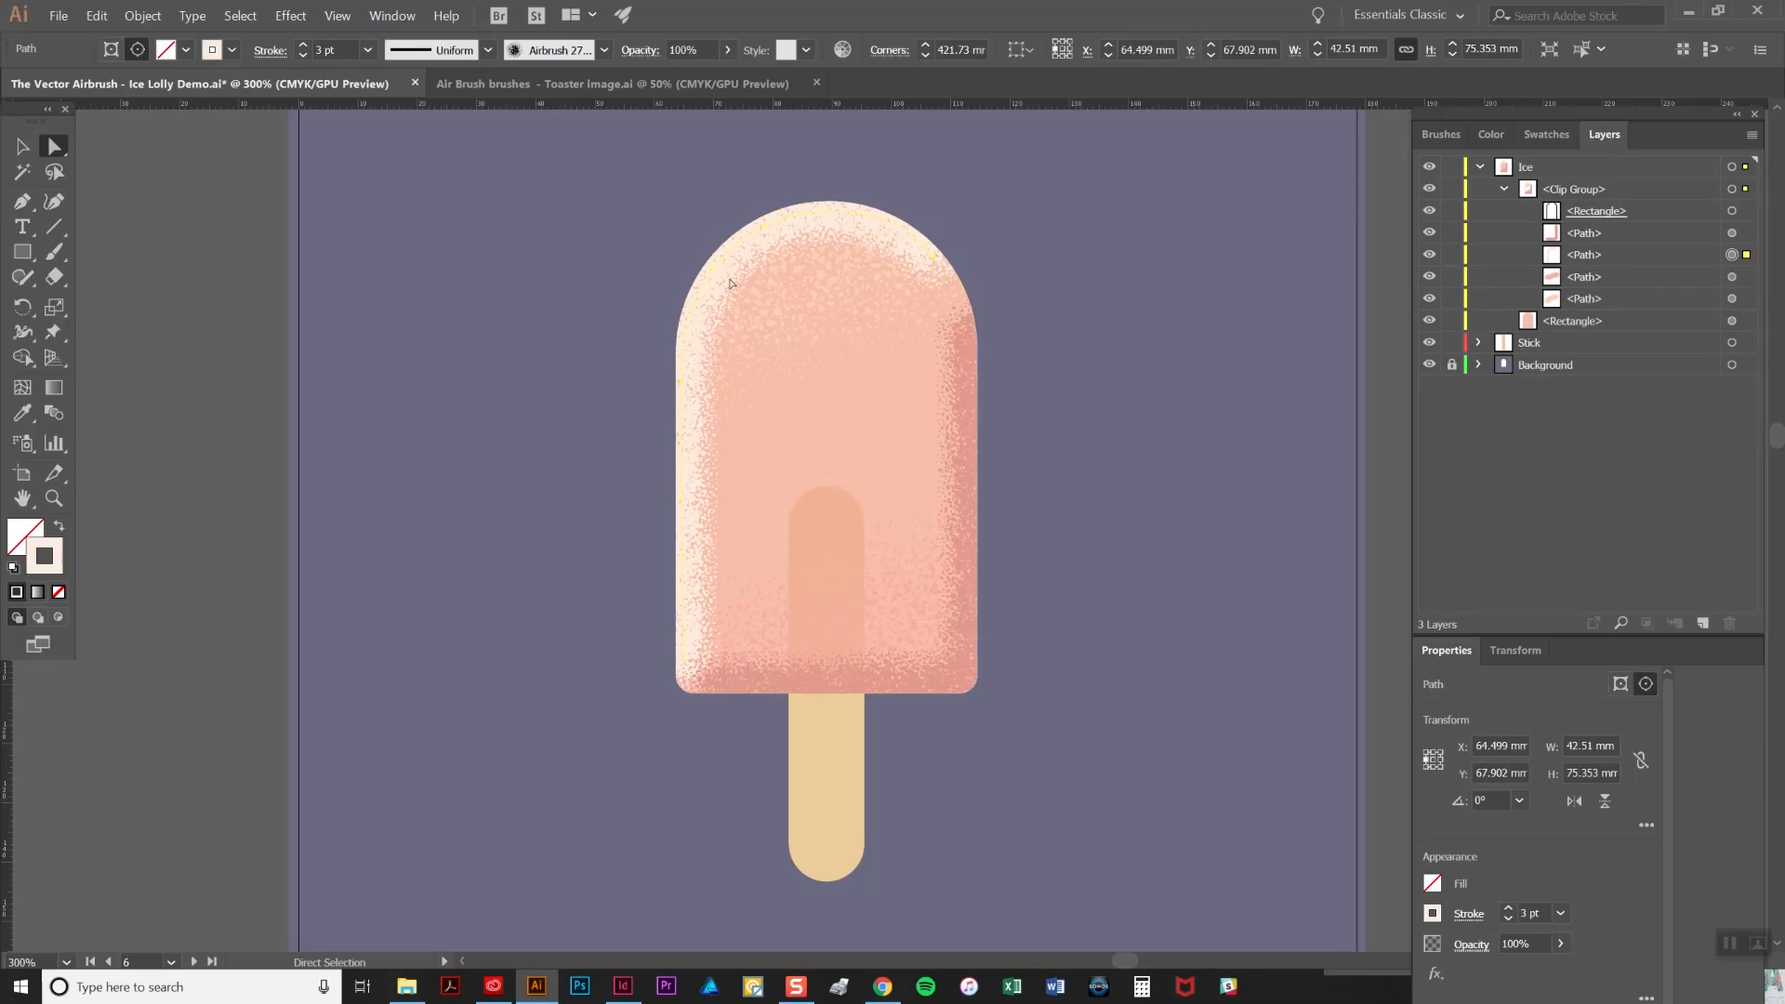
key(Left)
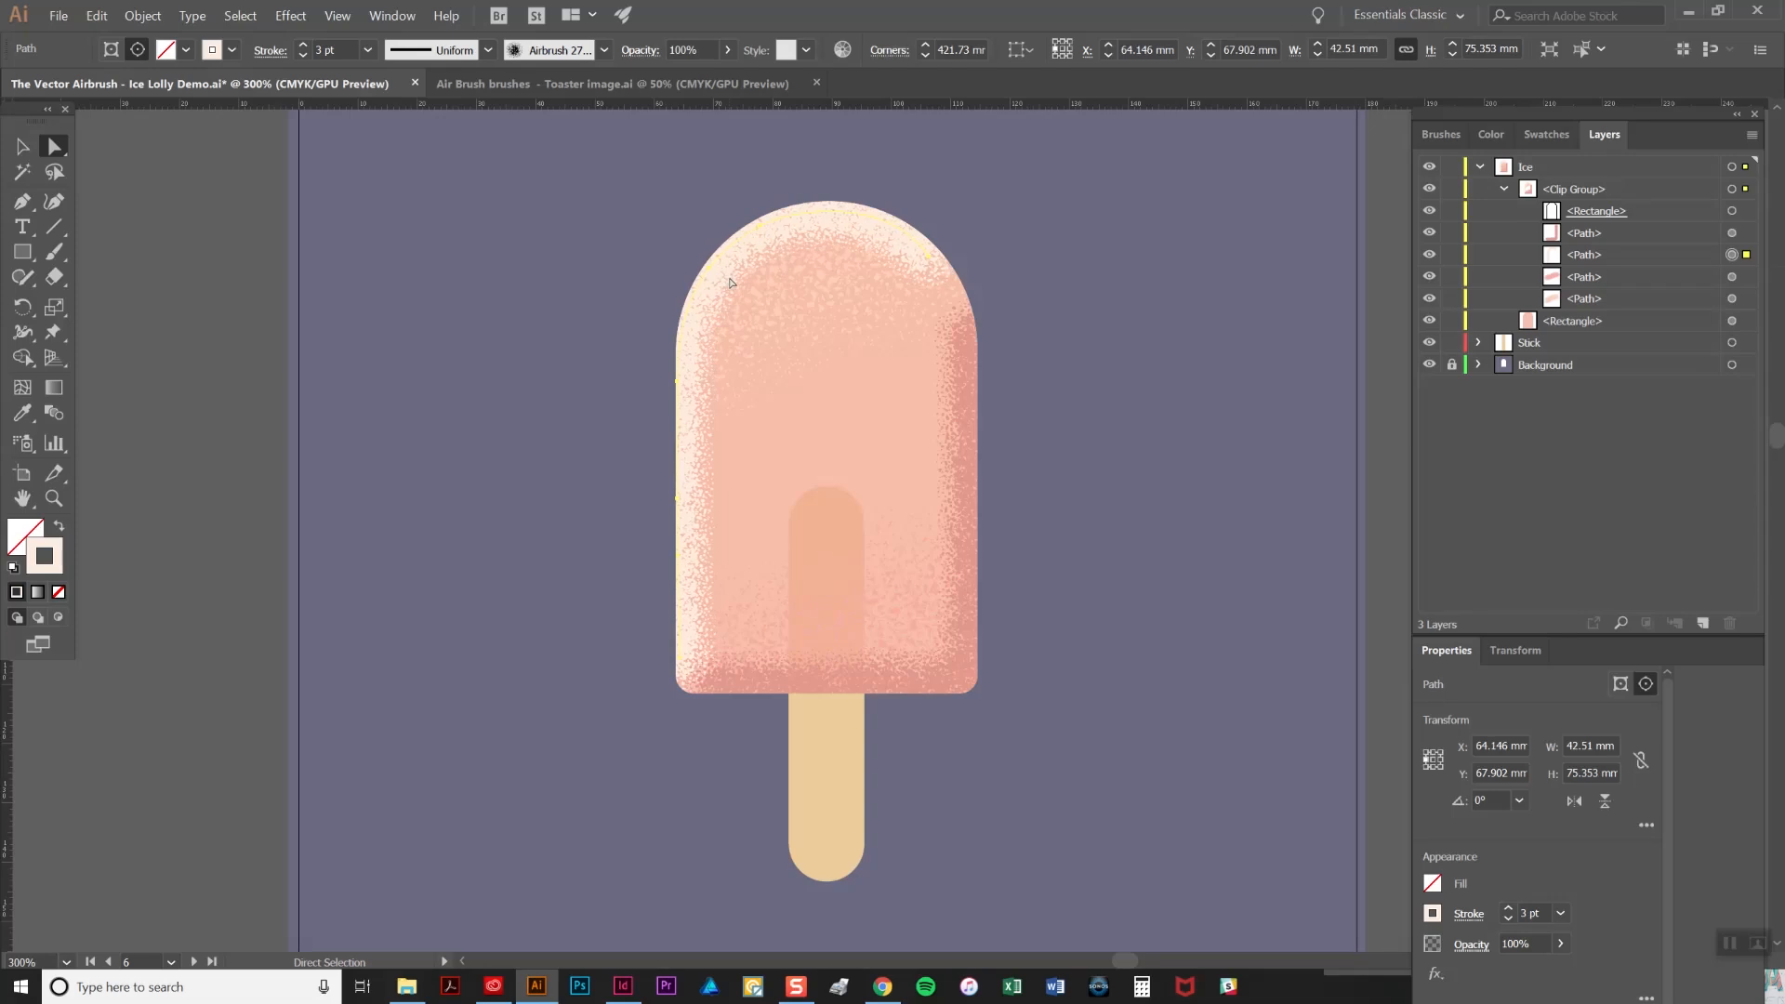
key(Left)
key(Left)
key(Up)
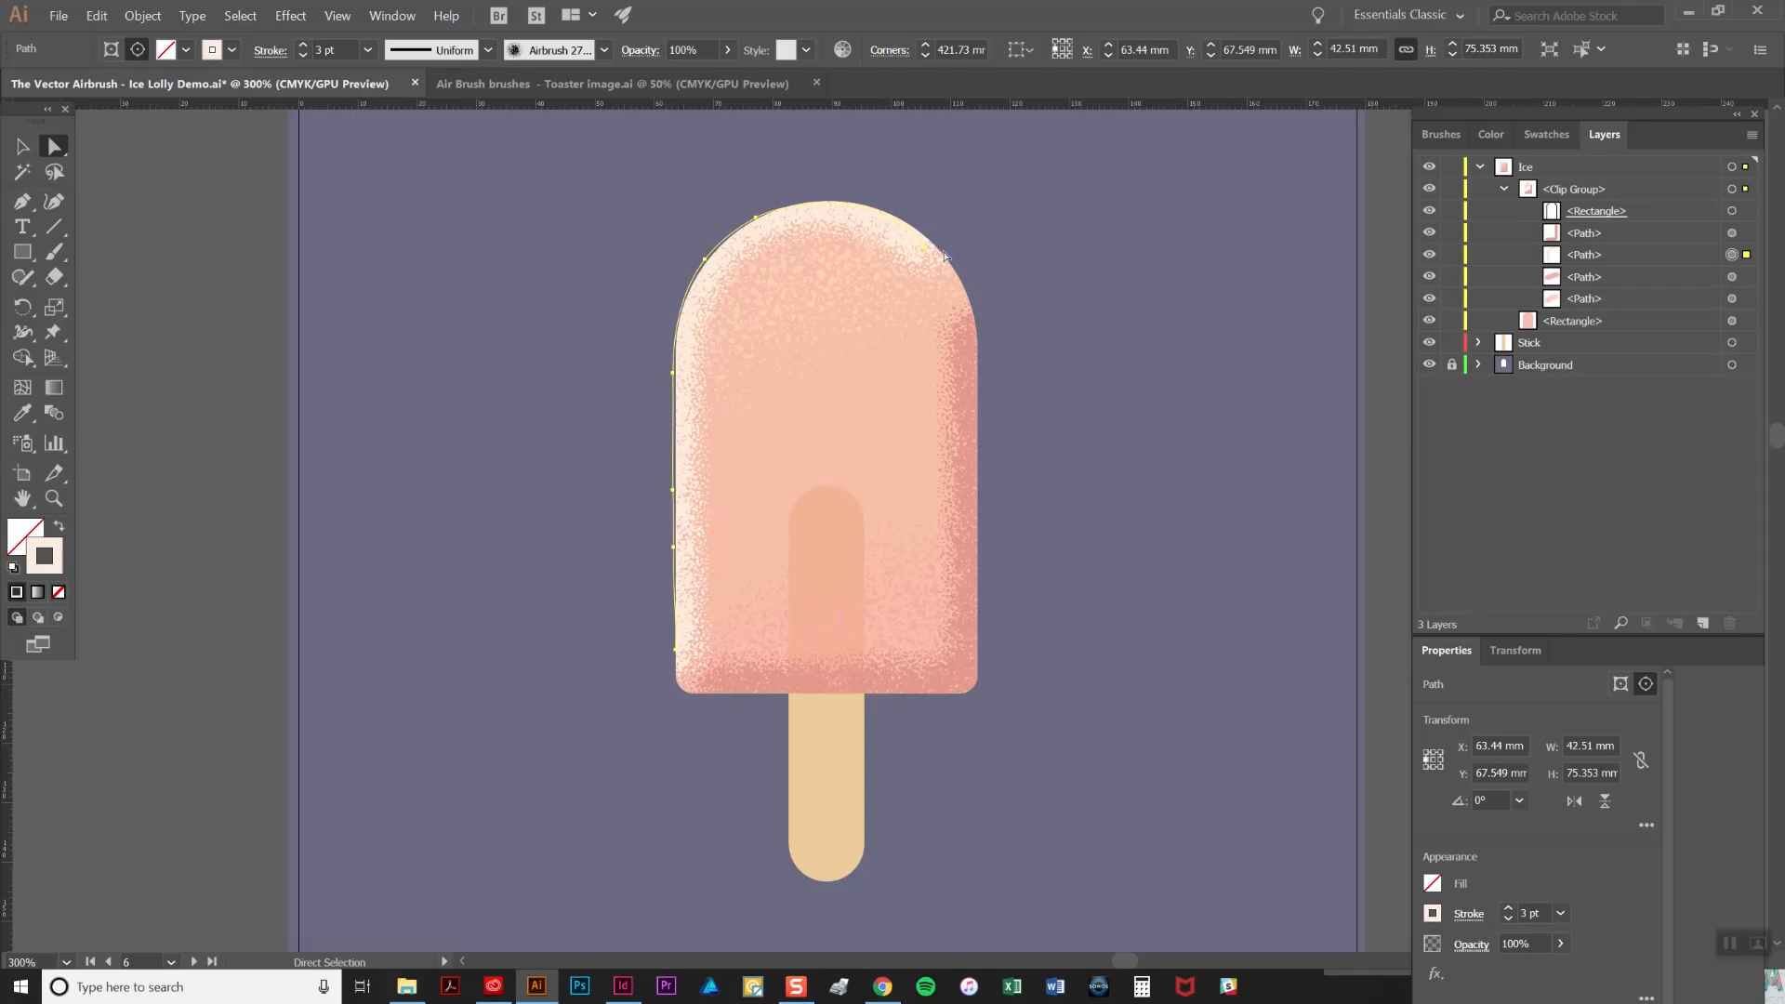
key(Left)
key(Up)
key(Up)
key(Up)
click(927, 252)
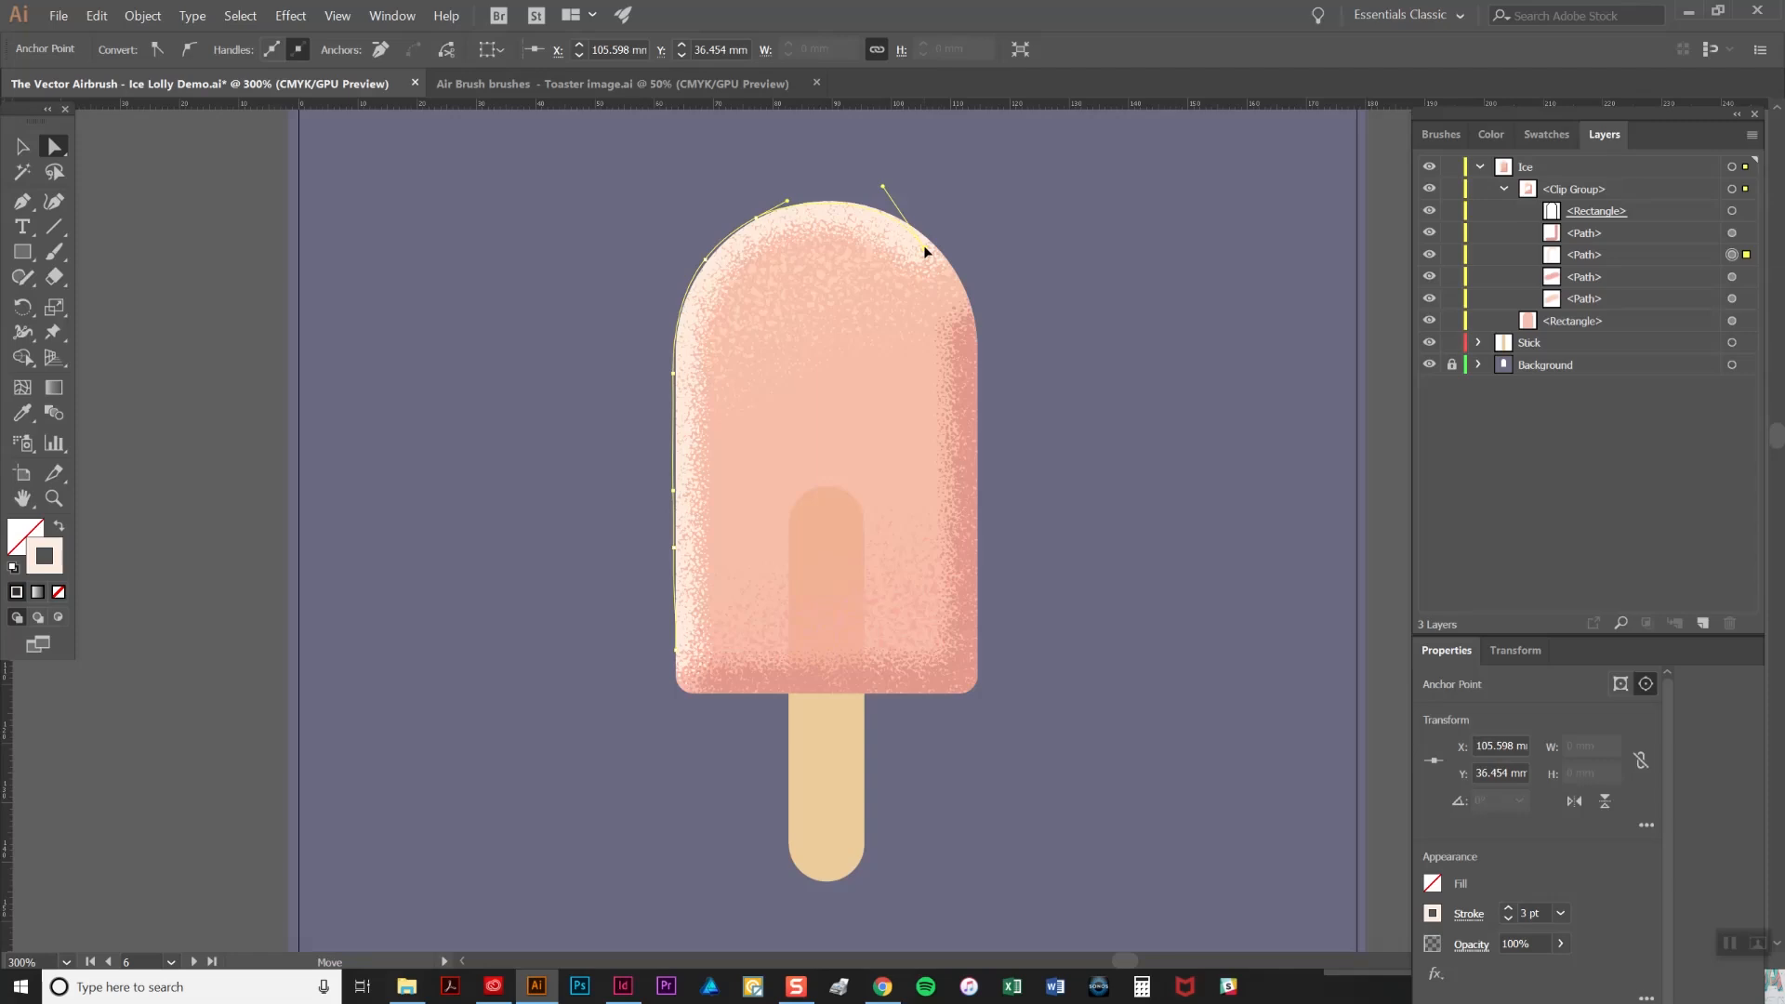
drag(924, 247, 936, 238)
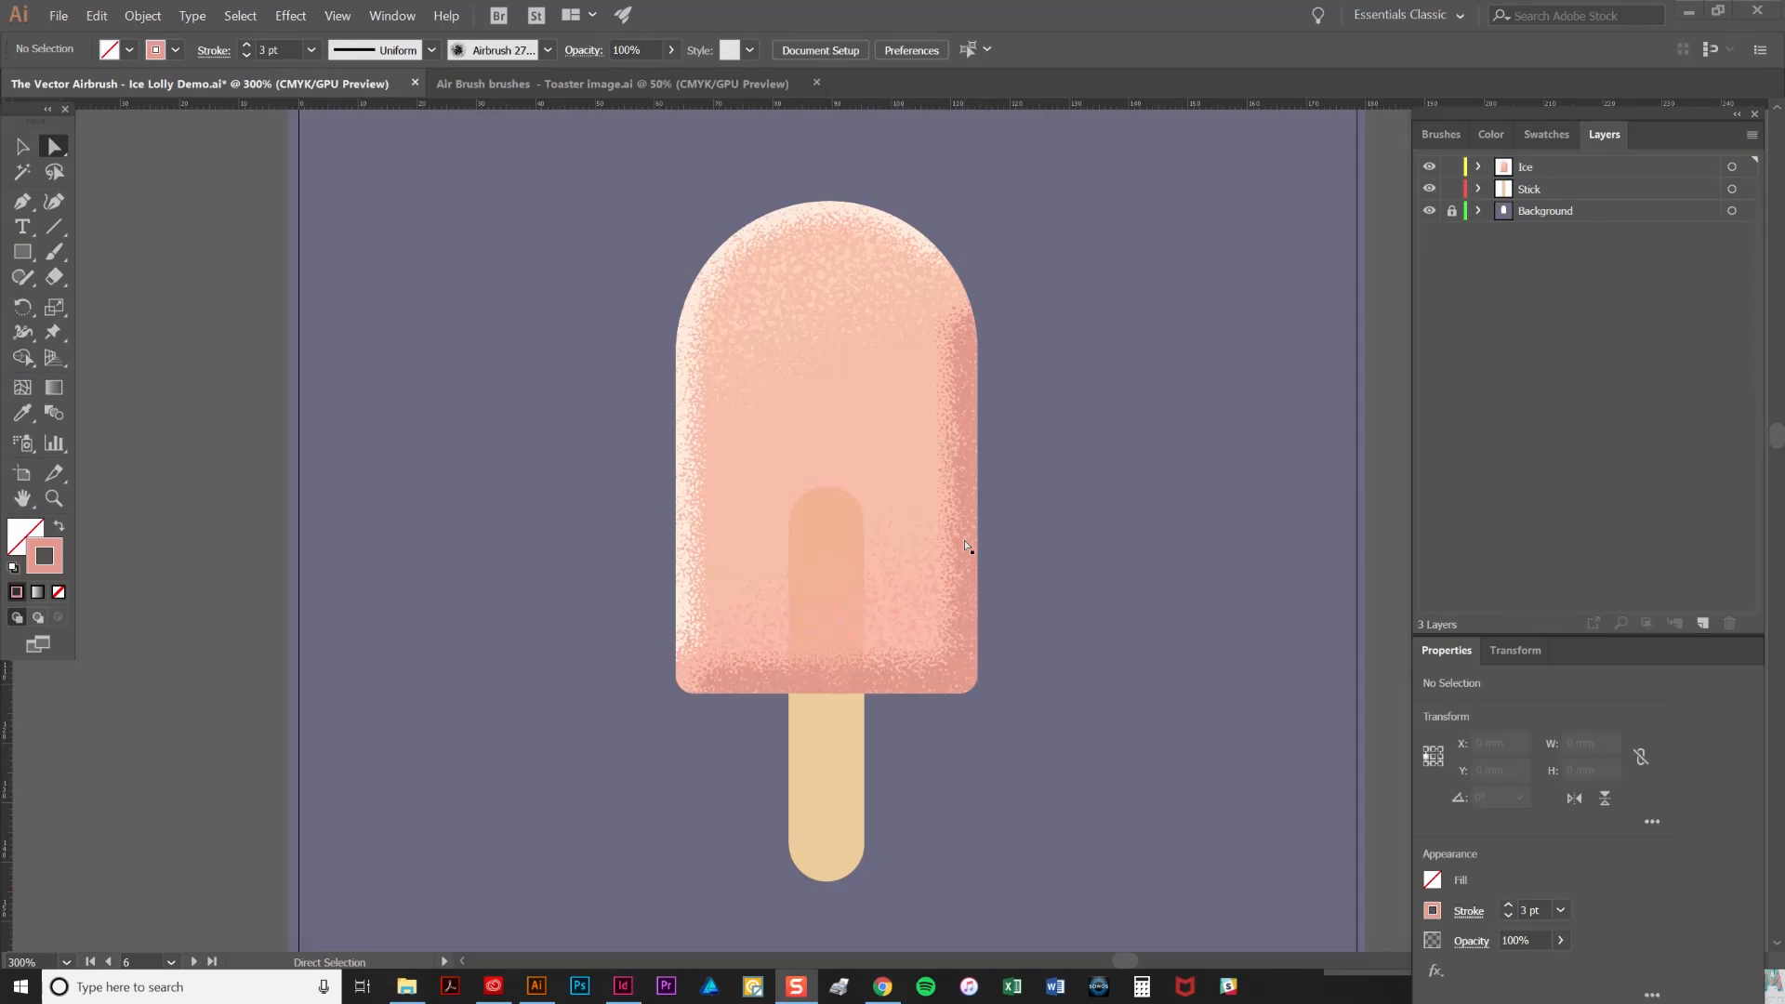
- Extend the dark pink shadow path further left along the base, shift it slightly outward, and nudge the upper speckled stroke
click(728, 696)
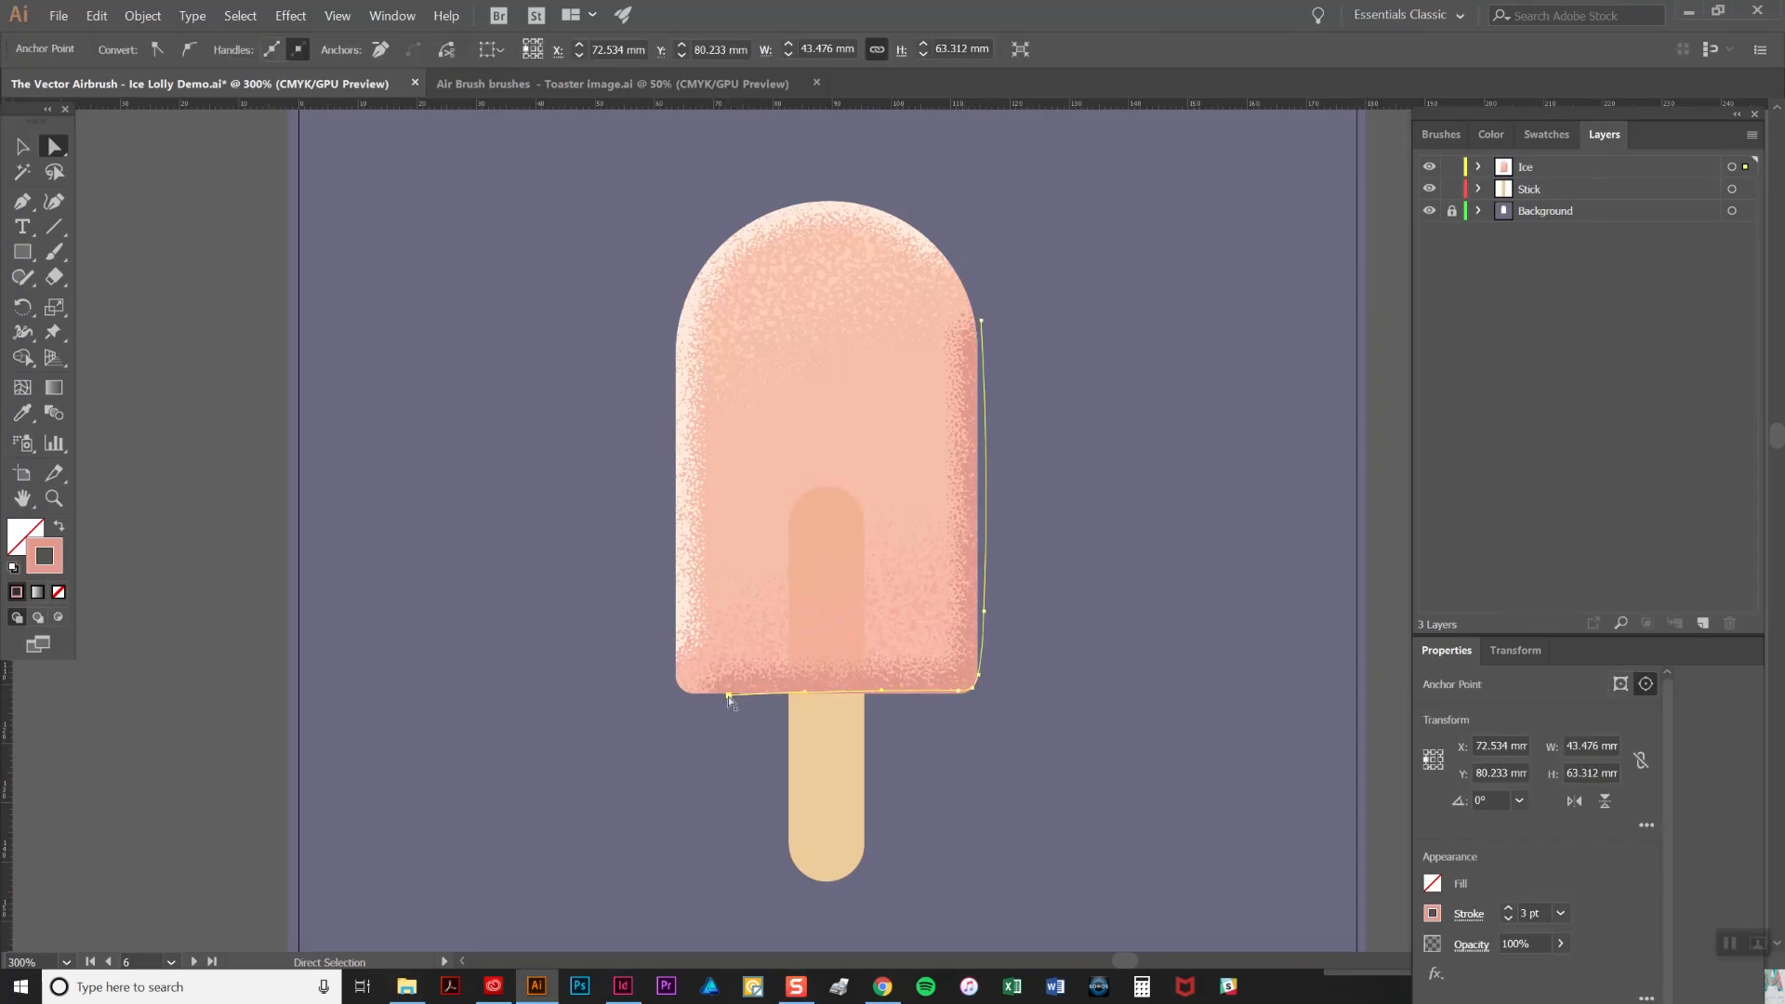
drag(729, 697, 702, 698)
drag(981, 414, 983, 421)
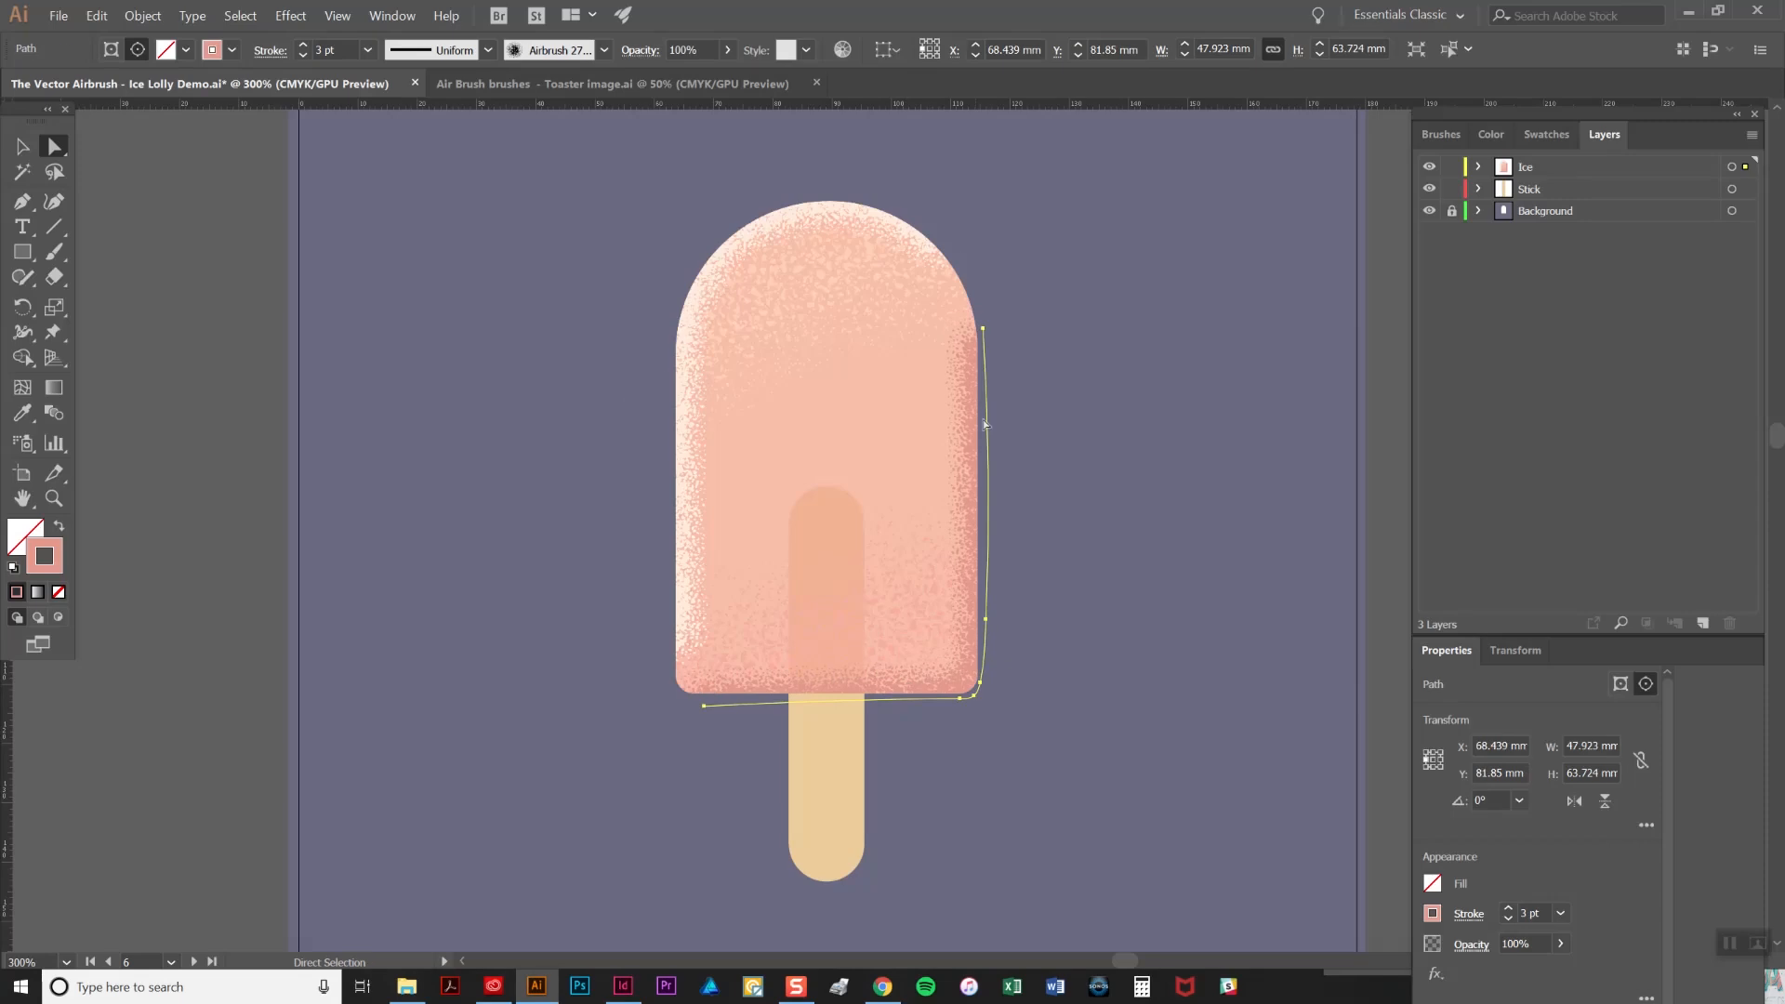
click(839, 308)
drag(839, 310, 844, 305)
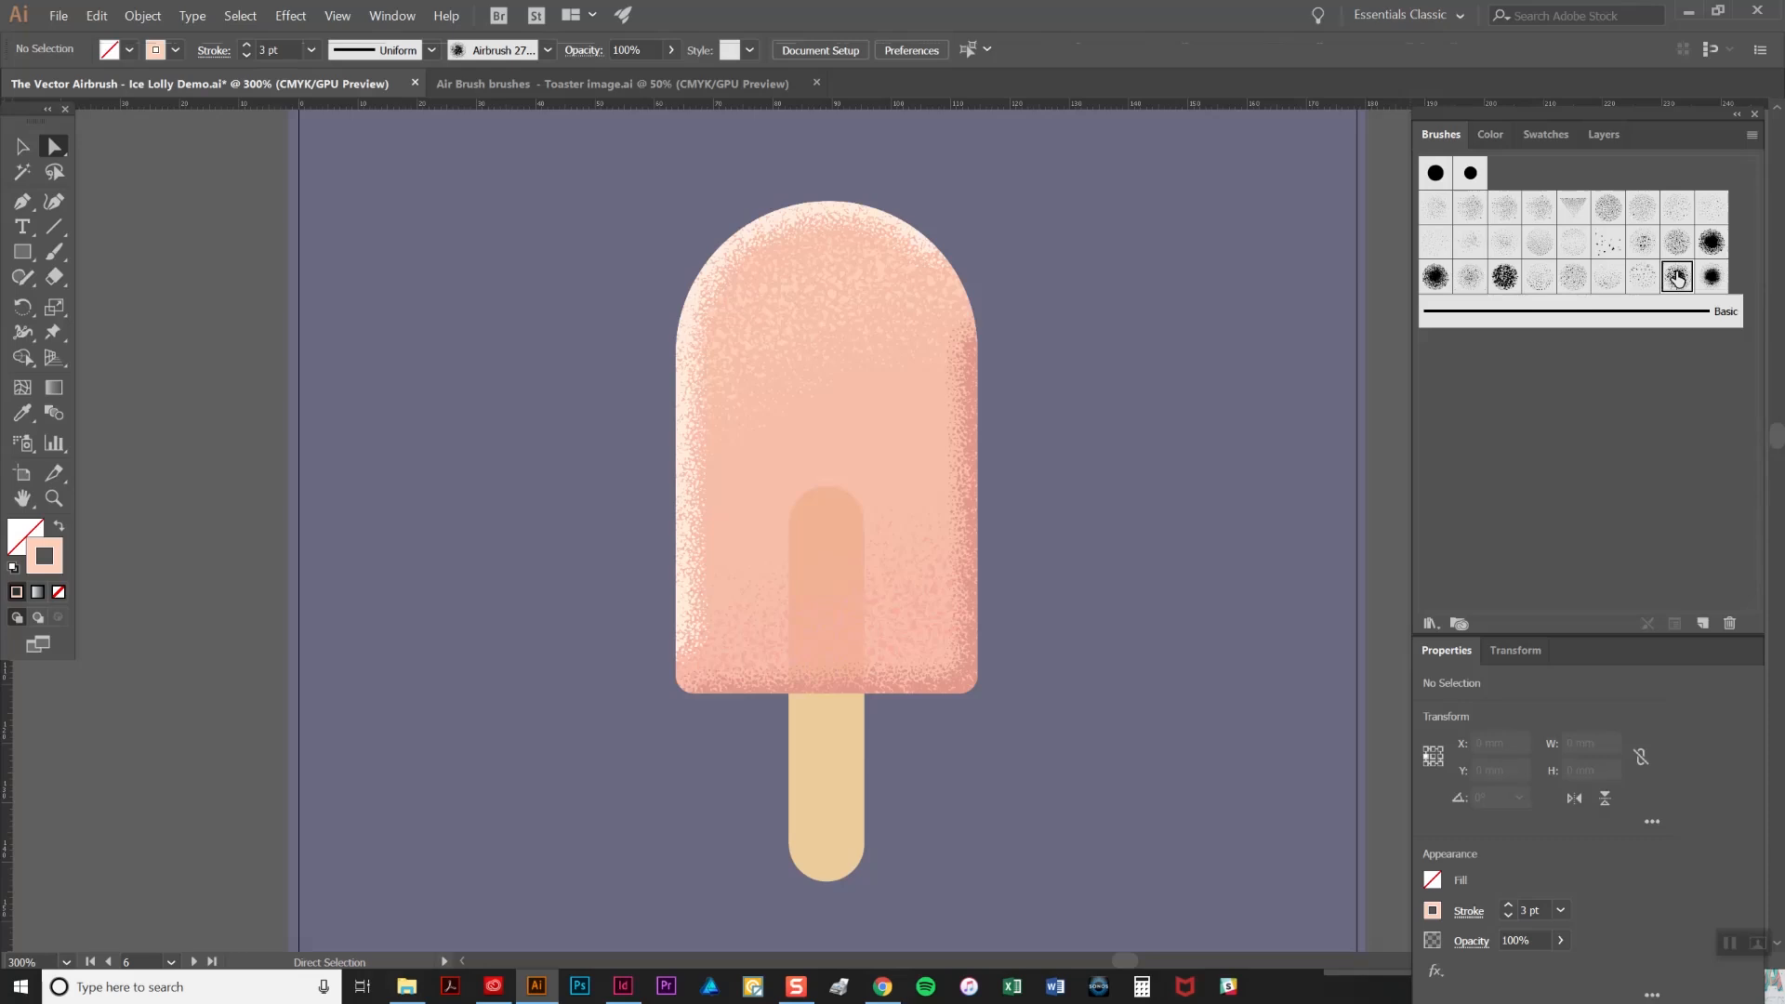
- Paint an Airbrush 27 stroke about 25 mm wide across the top of the visible stick, recolour it tan and shift it left
key(b)
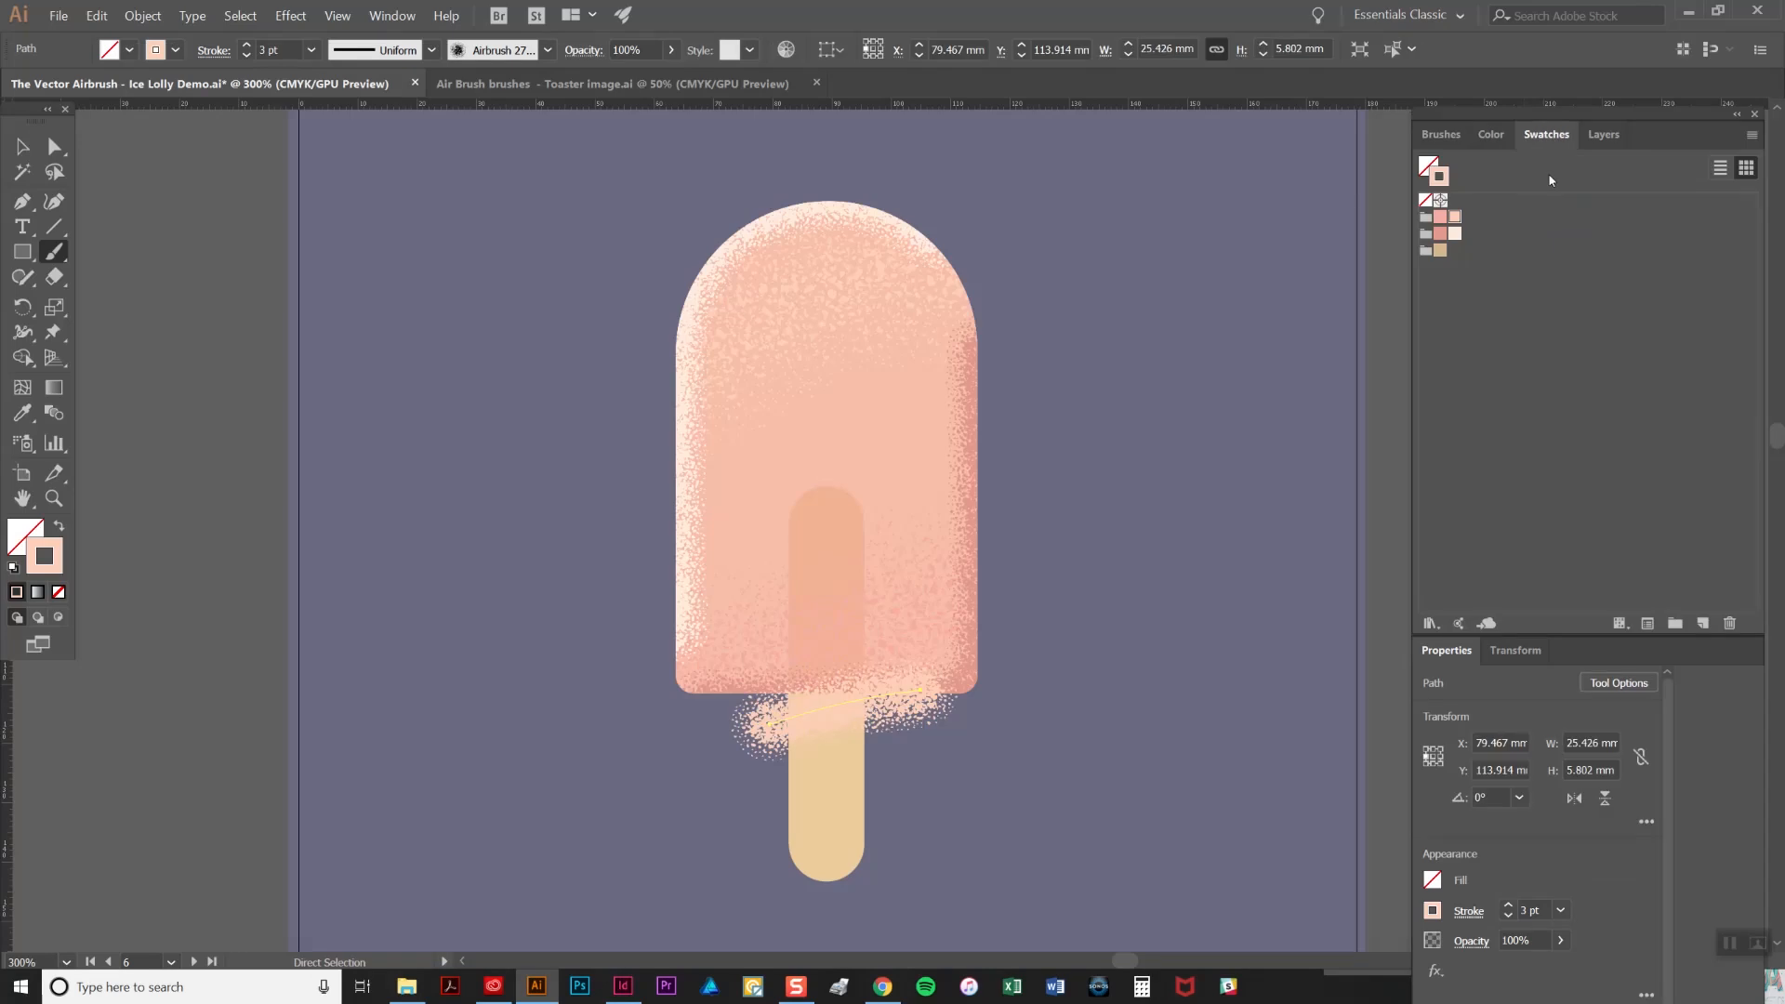
click(1440, 250)
key(a)
drag(916, 720, 897, 731)
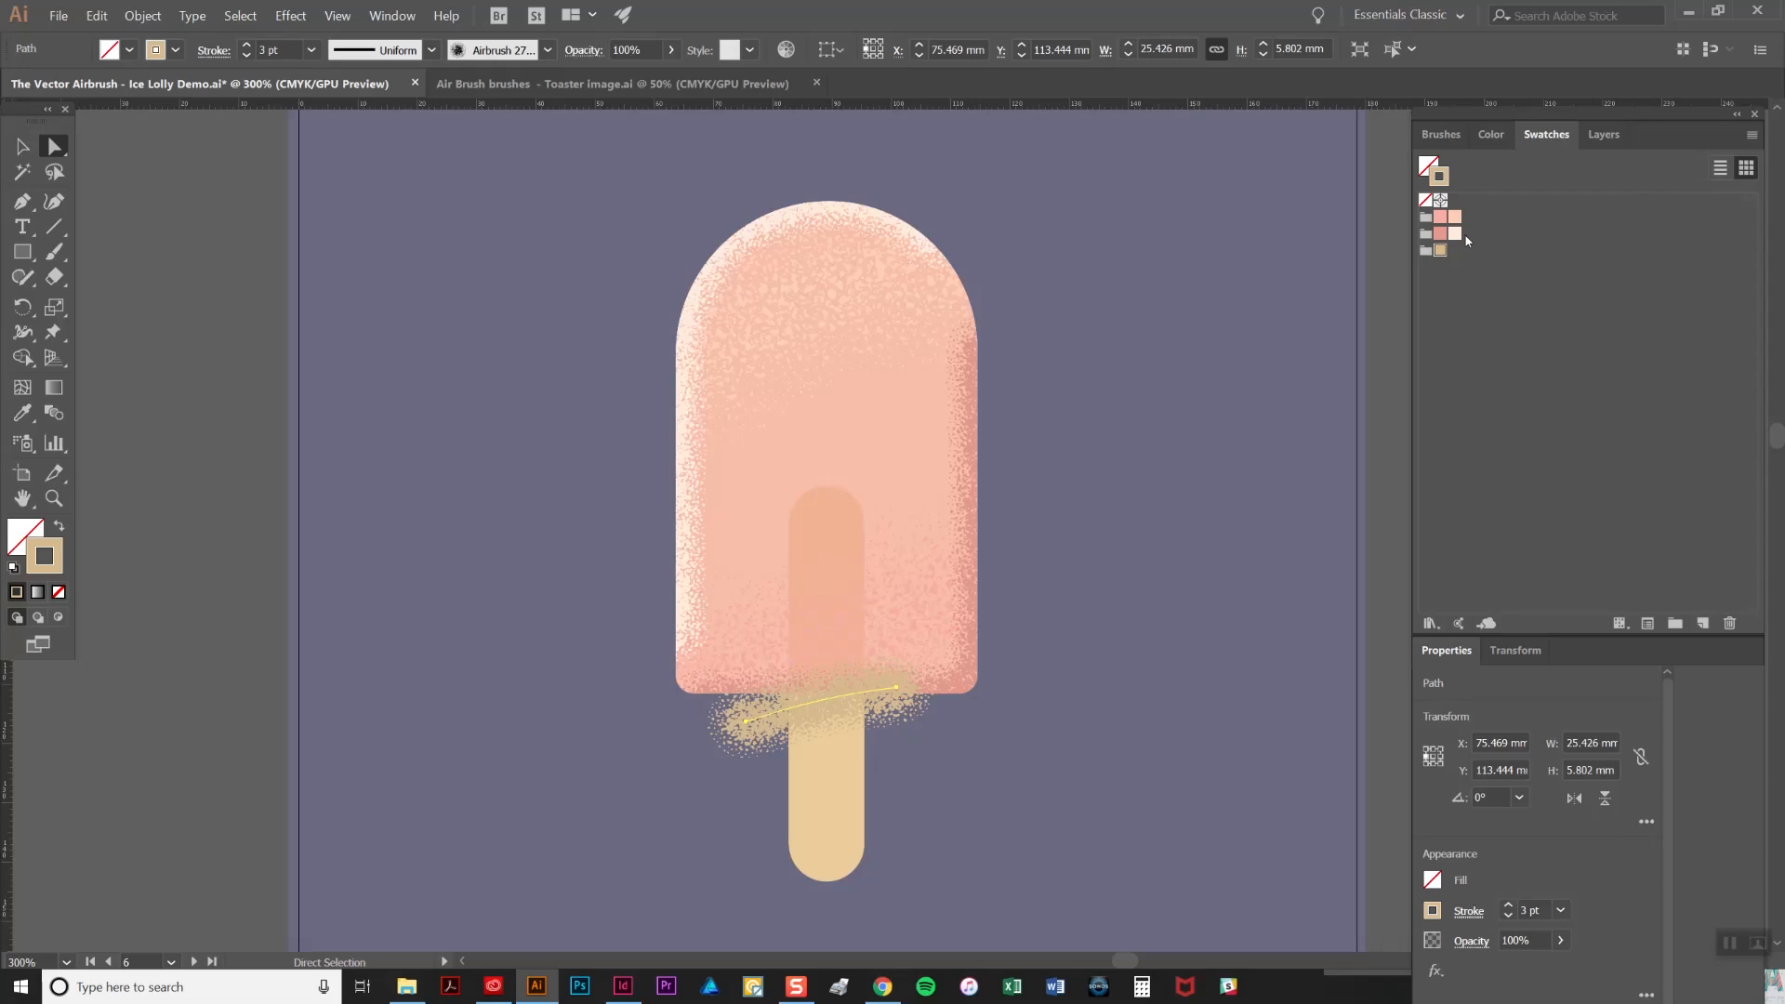
- Choose the Airbrush 22 brush and ready the Paintbrush tool for shading the stick's lower end
click(1441, 136)
click(1527, 293)
click(874, 857)
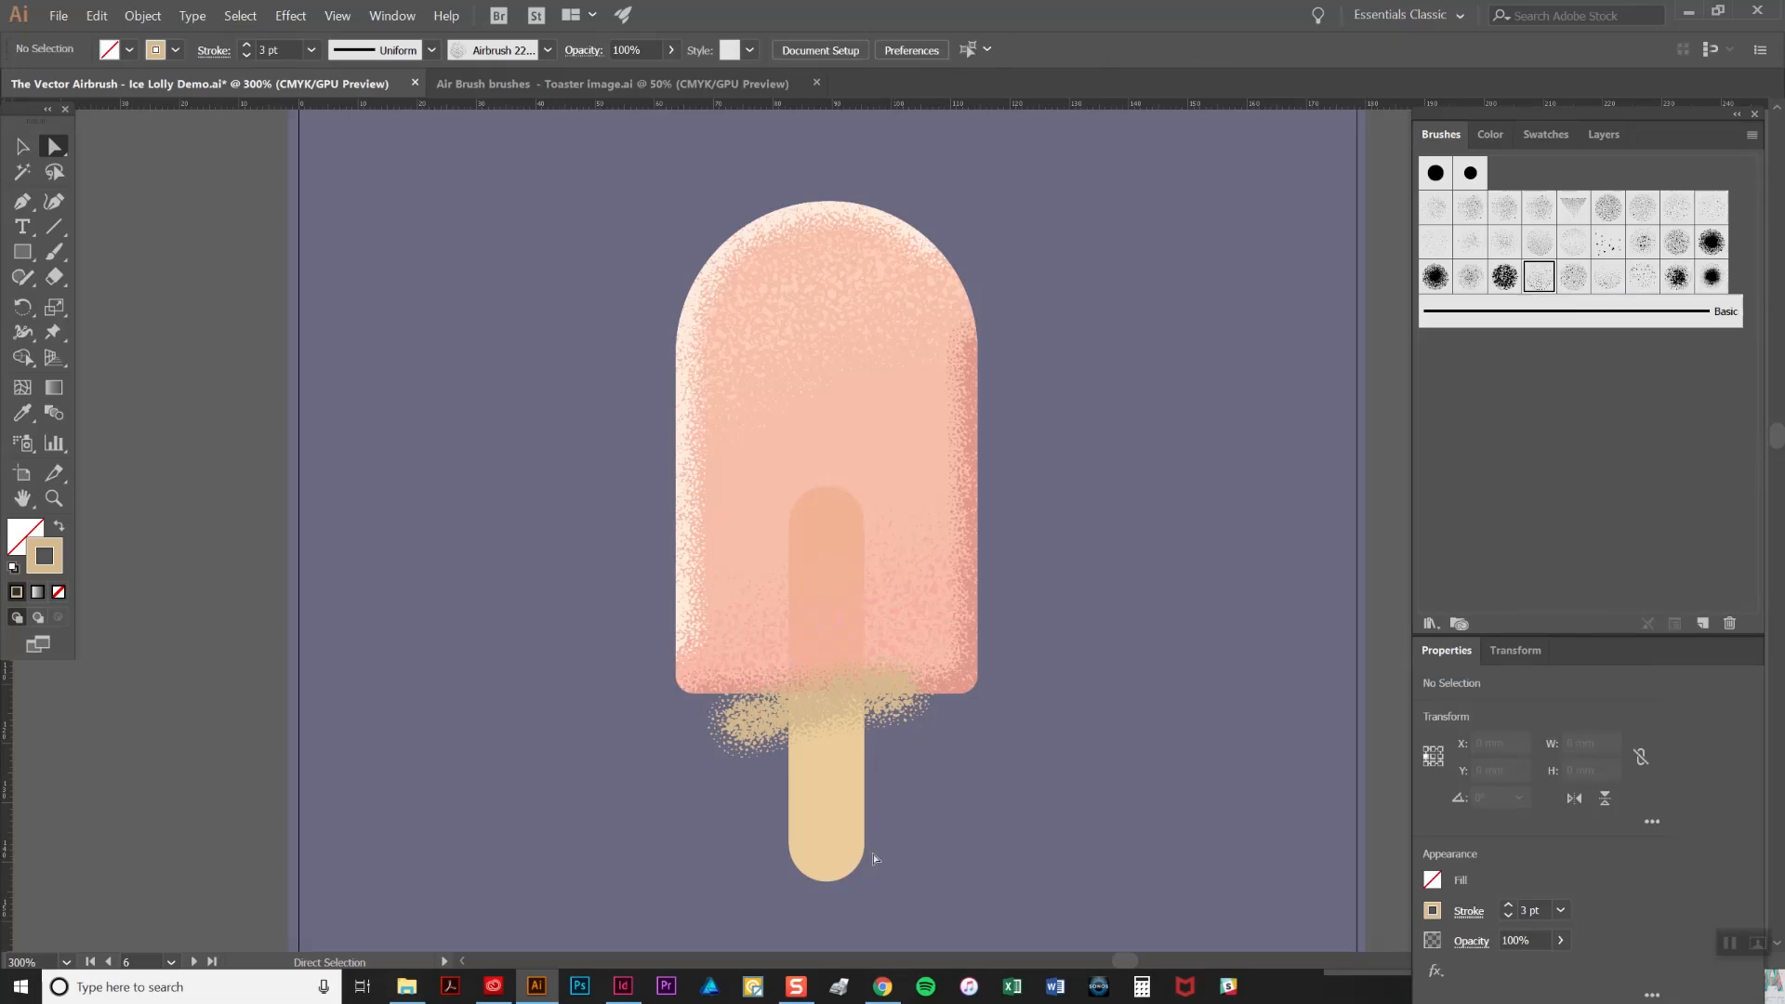
key(b)
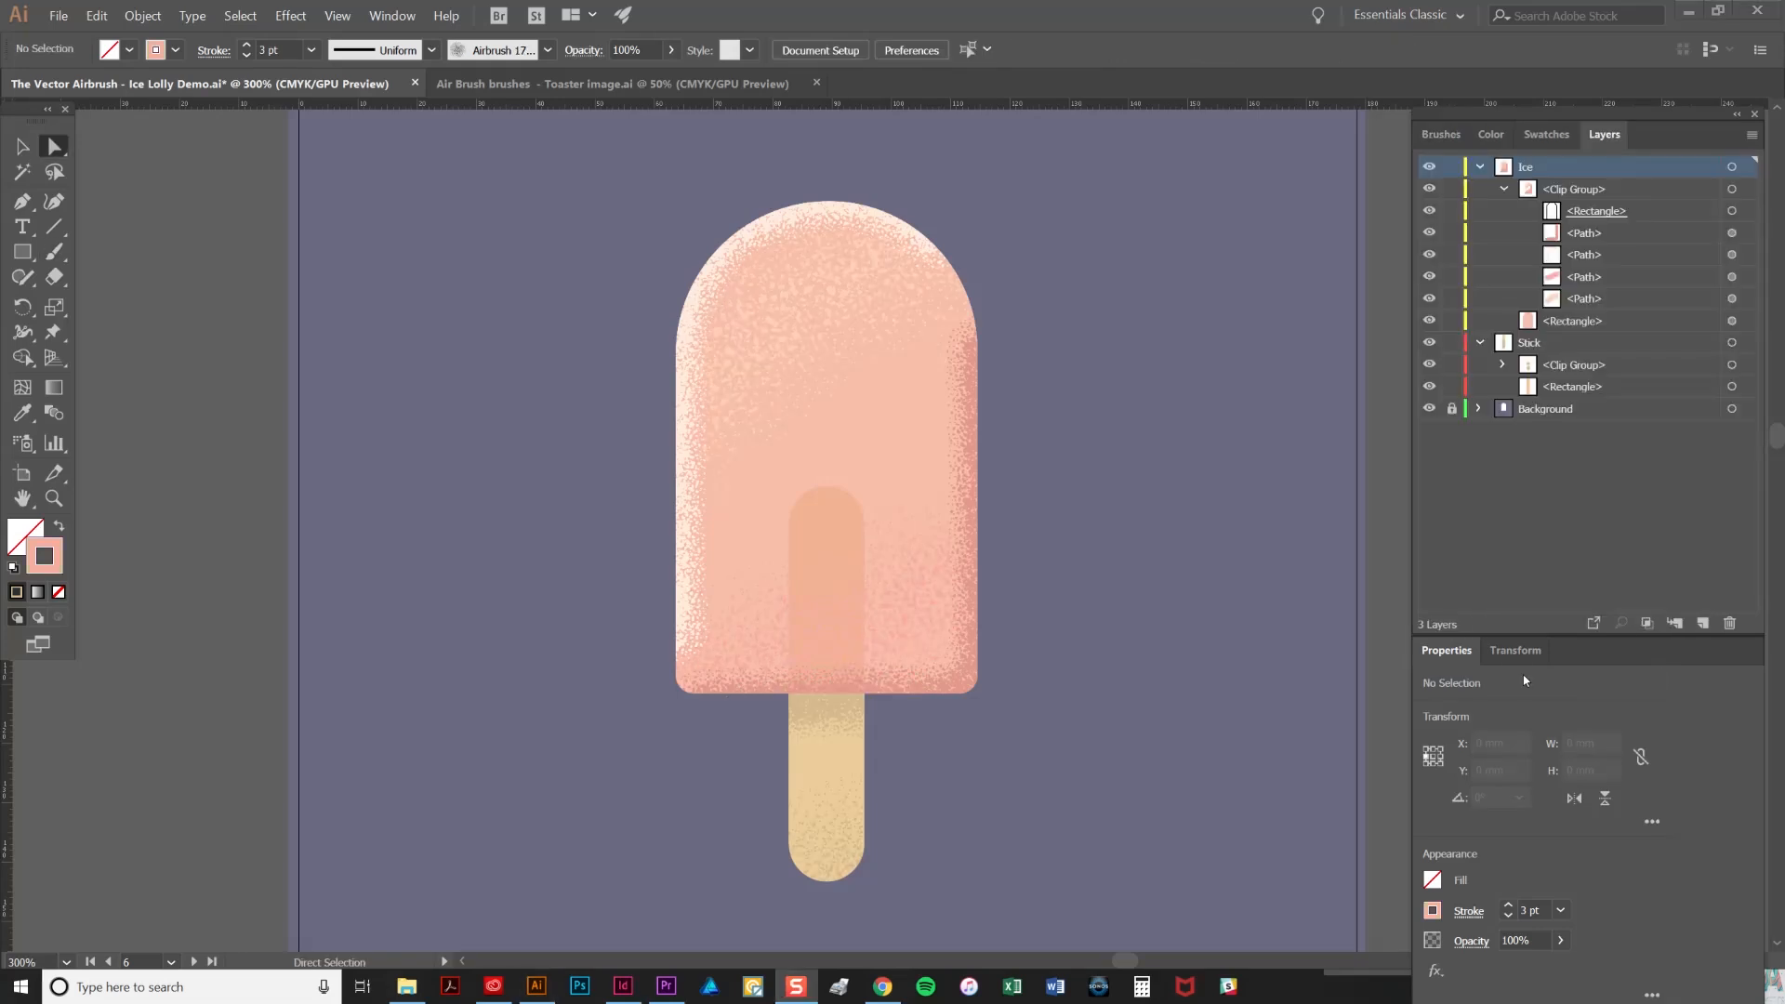